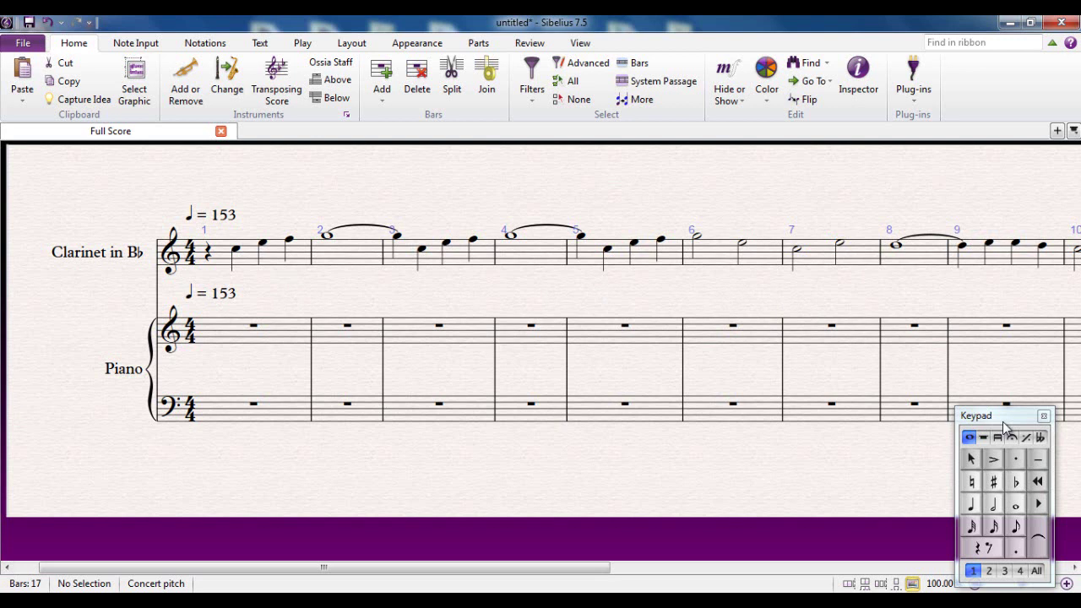
Step: Select clarinet notes in bars 3–4, clear the selection, and make voice 2 the input voice
left_click_drag(1005, 426, 1009, 401)
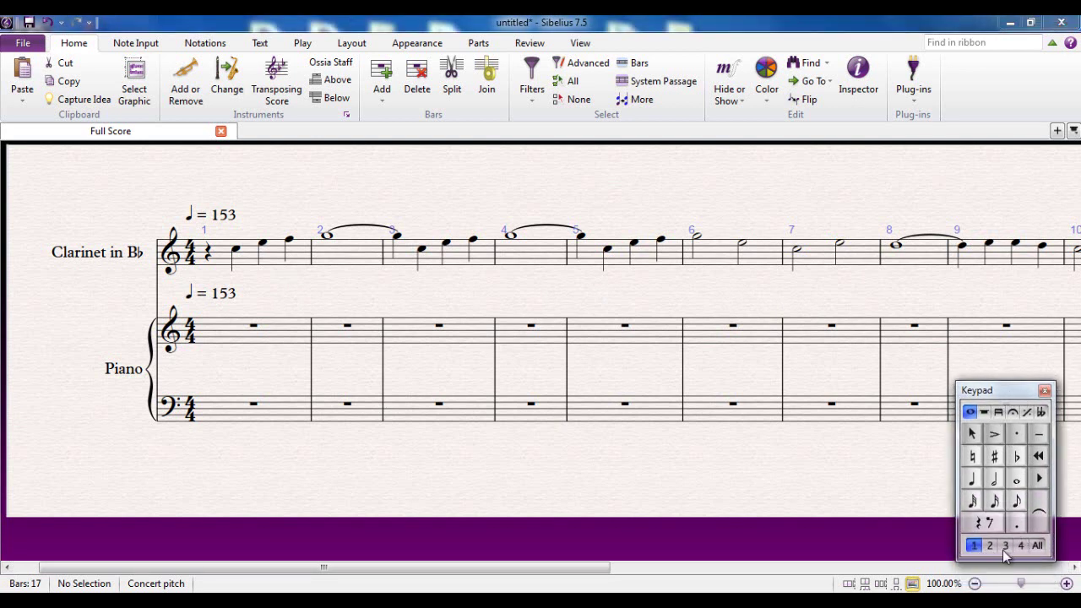
left_click(423, 251)
left_click(475, 241)
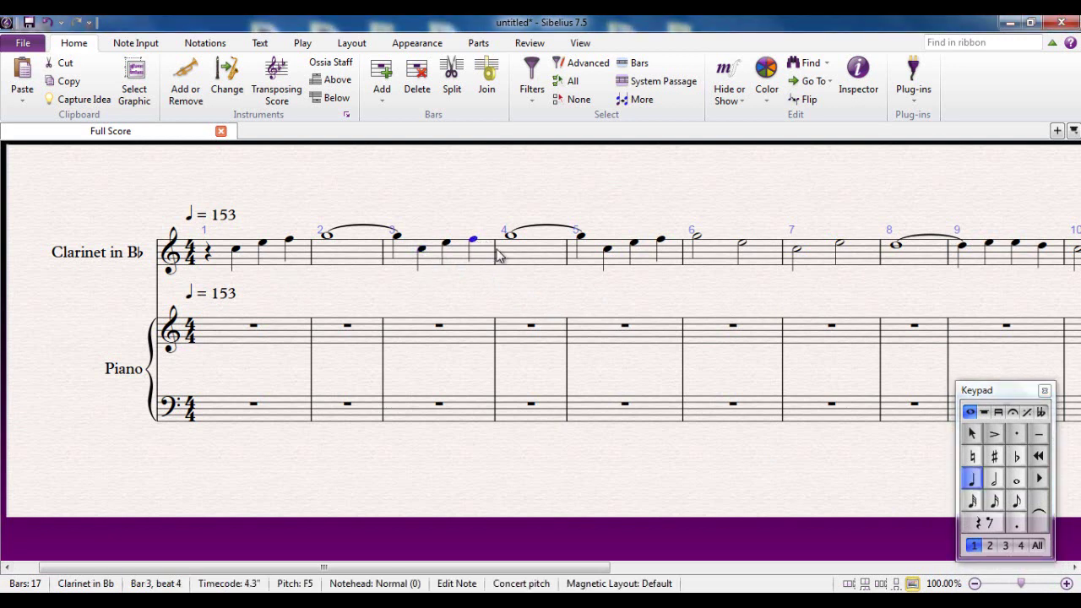
left_click(511, 236)
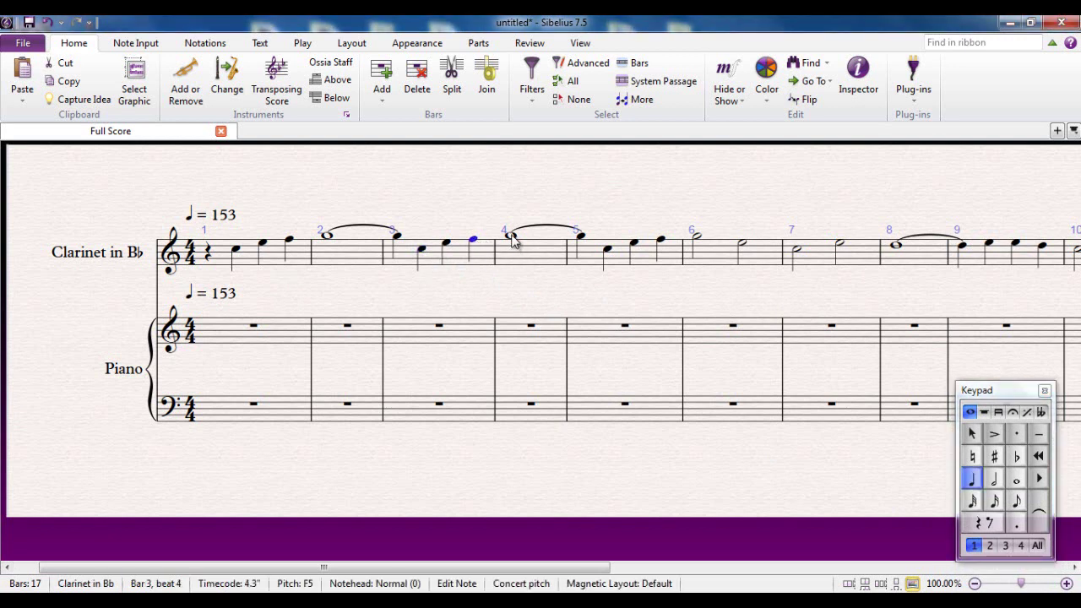
left_click(488, 300)
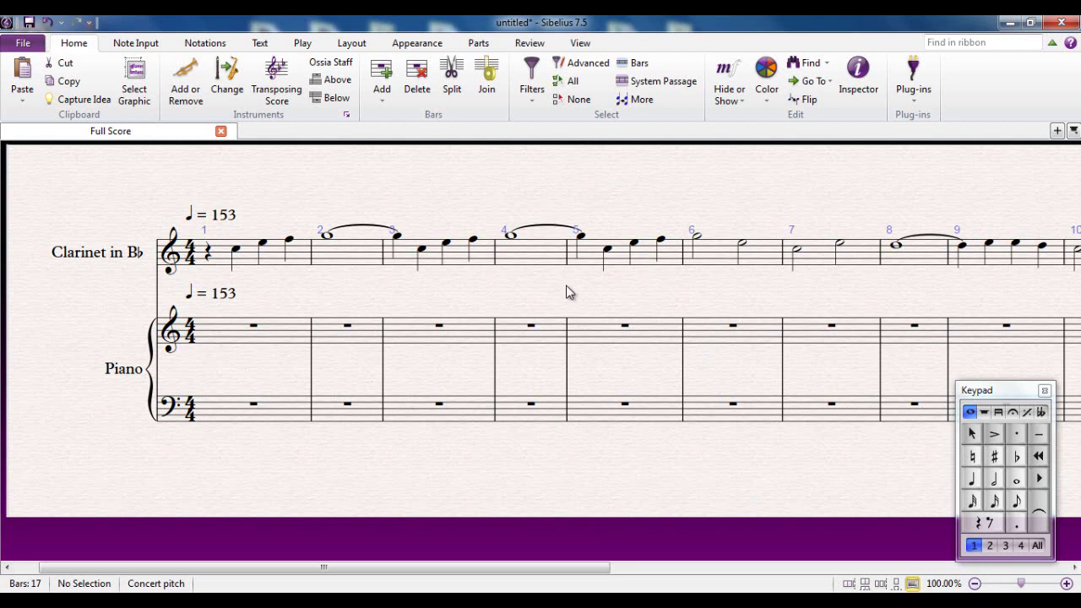
left_click(990, 546)
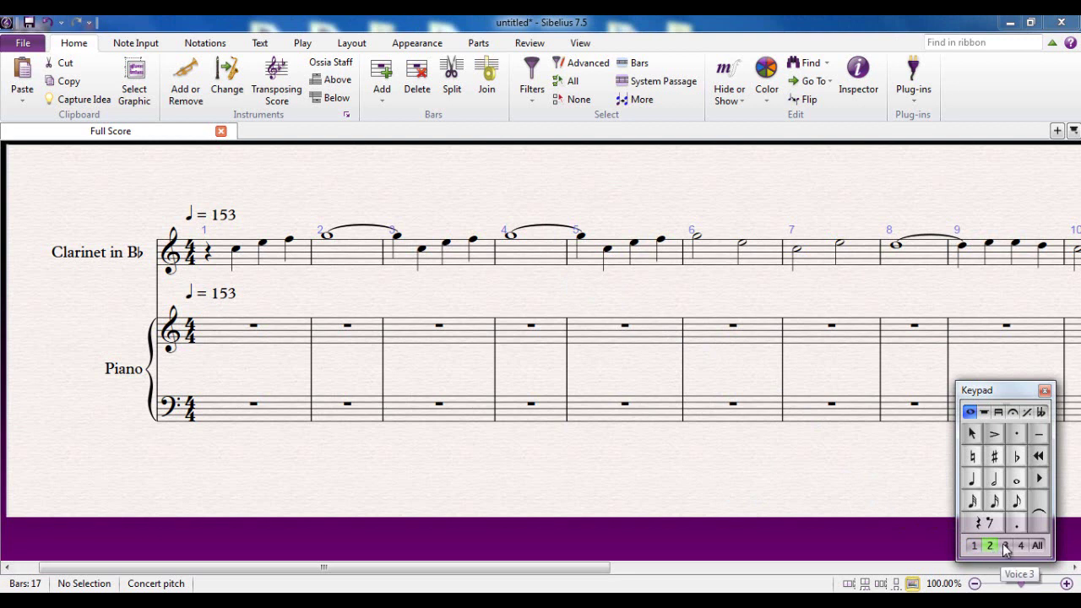
left_click(1004, 545)
left_click(1022, 546)
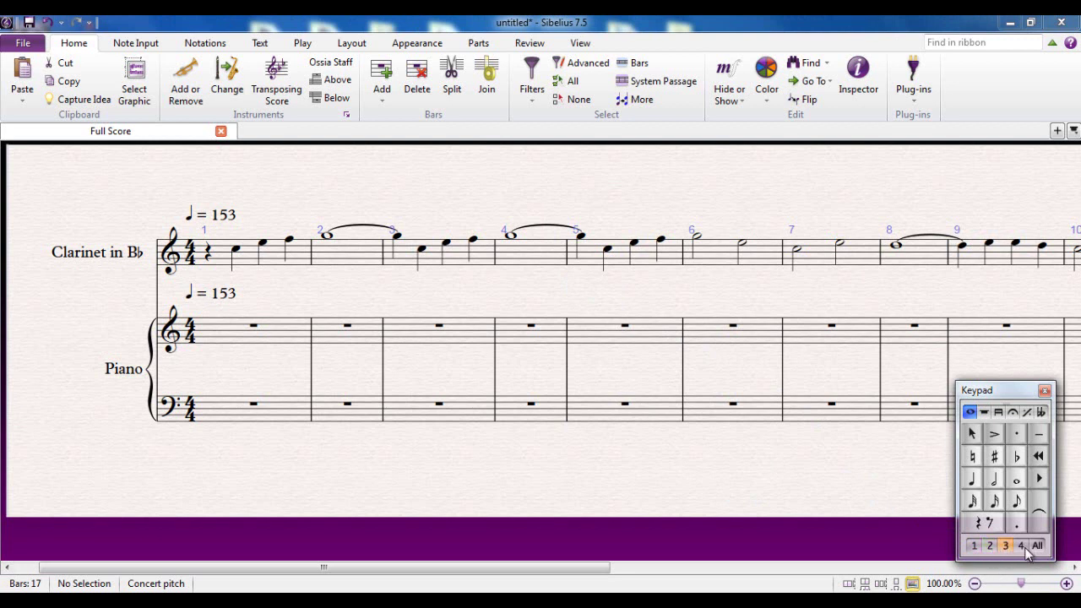
left_click(974, 546)
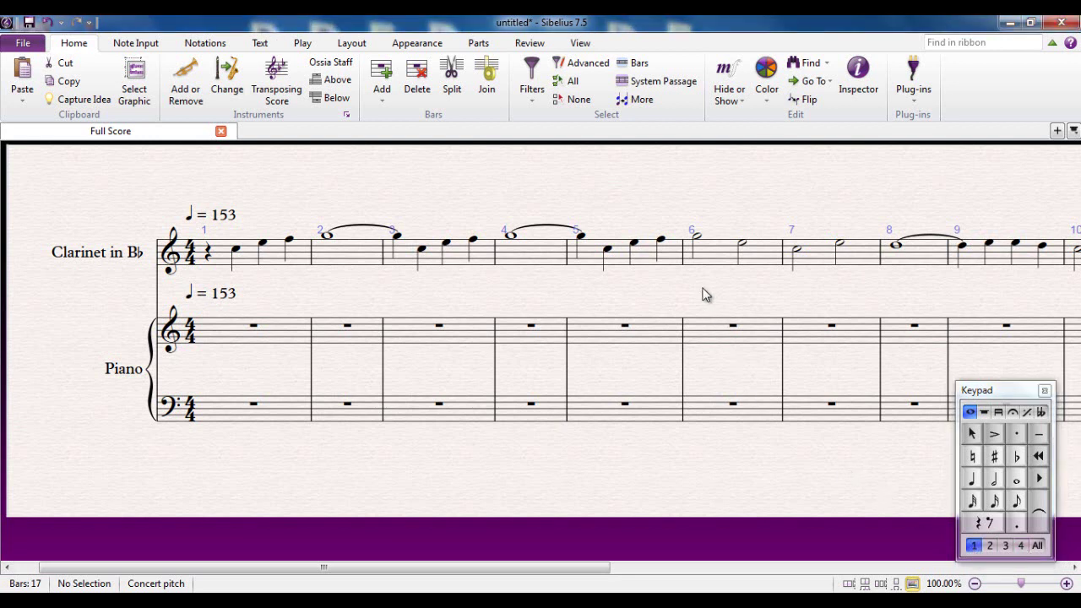
left_click(990, 546)
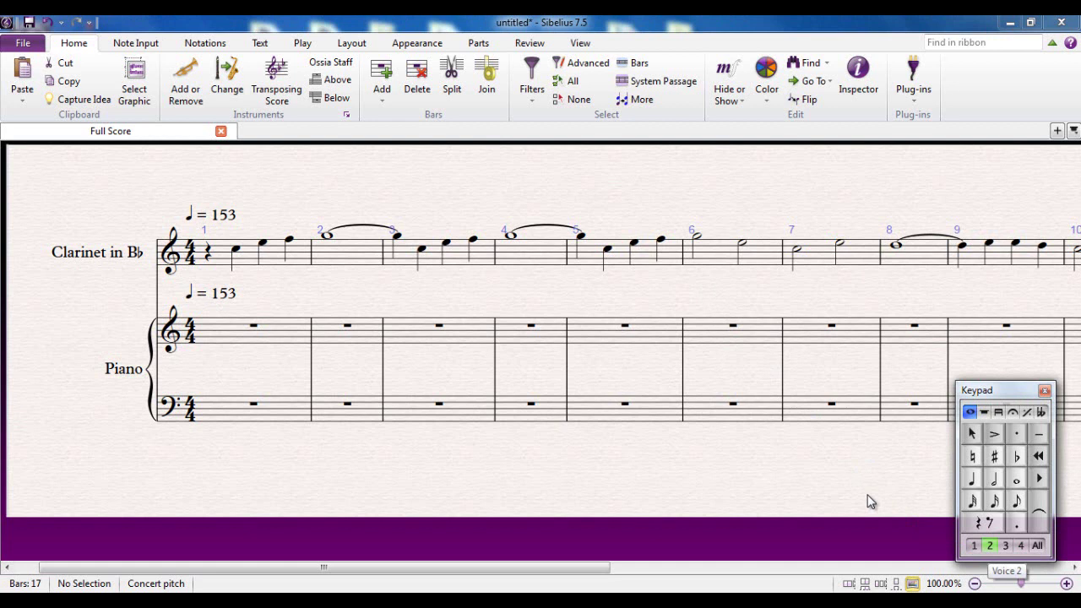
Step: Enter clarinet bar 1 in voice 2: a quarter rest, then quarter notes G4 and F4
left_click(320, 265)
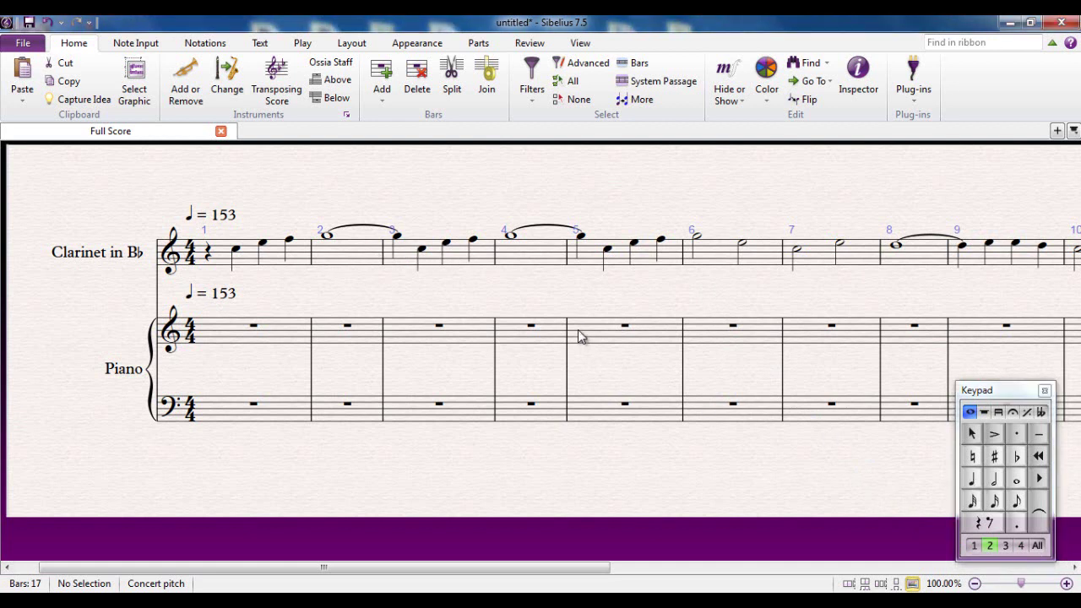
left_click(985, 525)
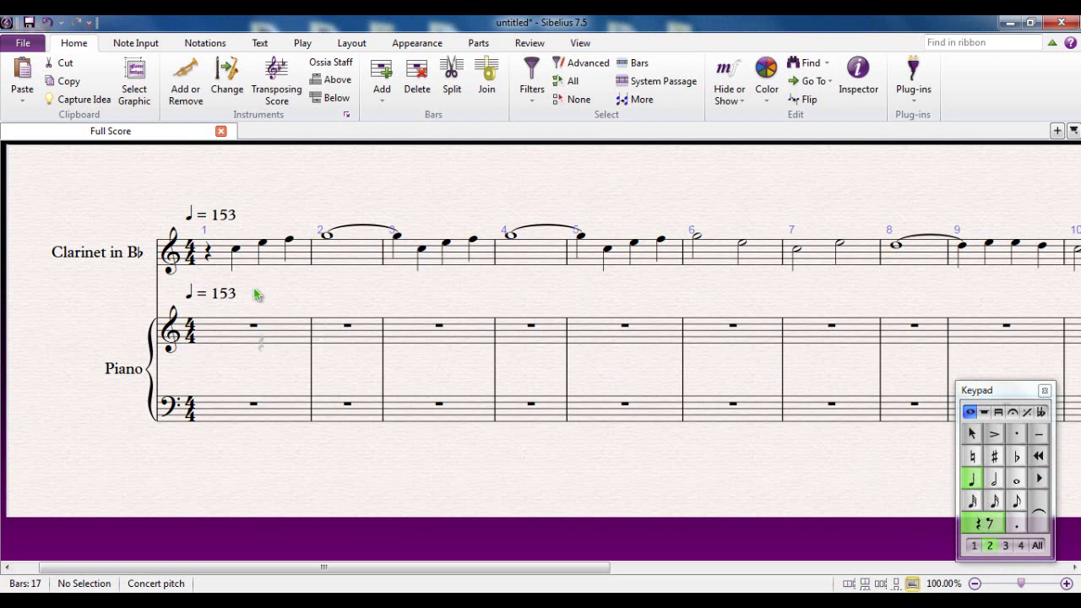
left_click(208, 274)
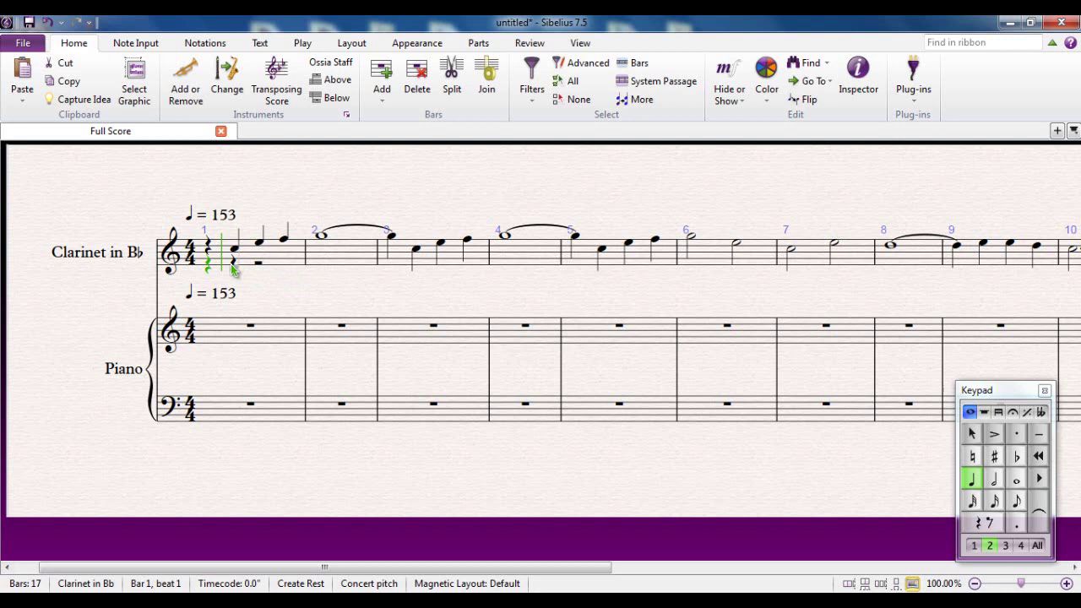
left_click(258, 259)
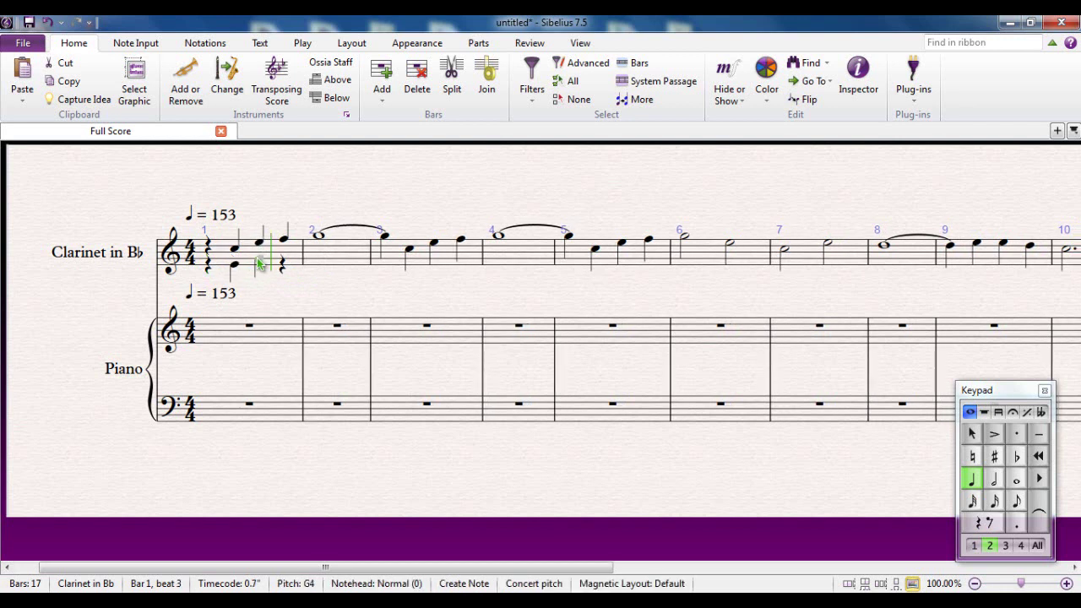
left_click(282, 266)
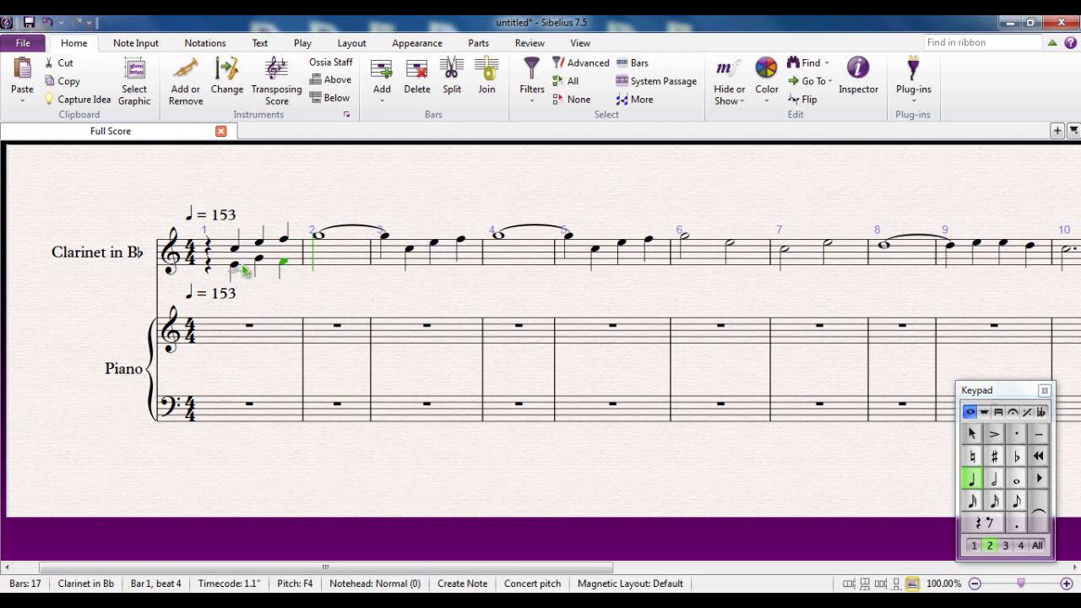
Step: Enter clarinet voice 2 in bar 2 (E4 quarter, G4 half, E4 quarter) and bar 3 (G4 half, half rest)
left_click(318, 269)
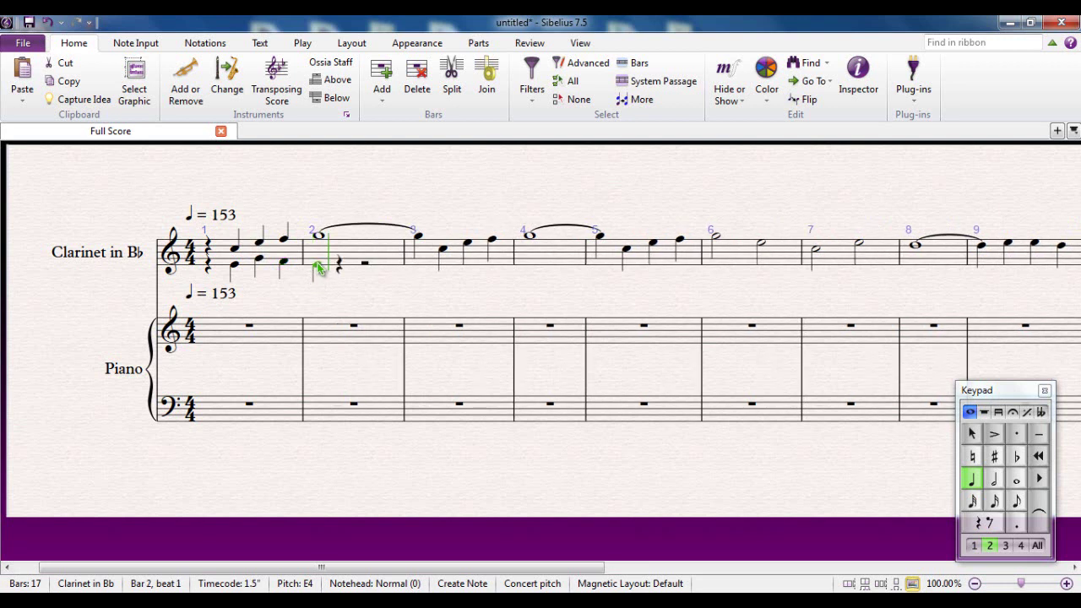
left_click(993, 479)
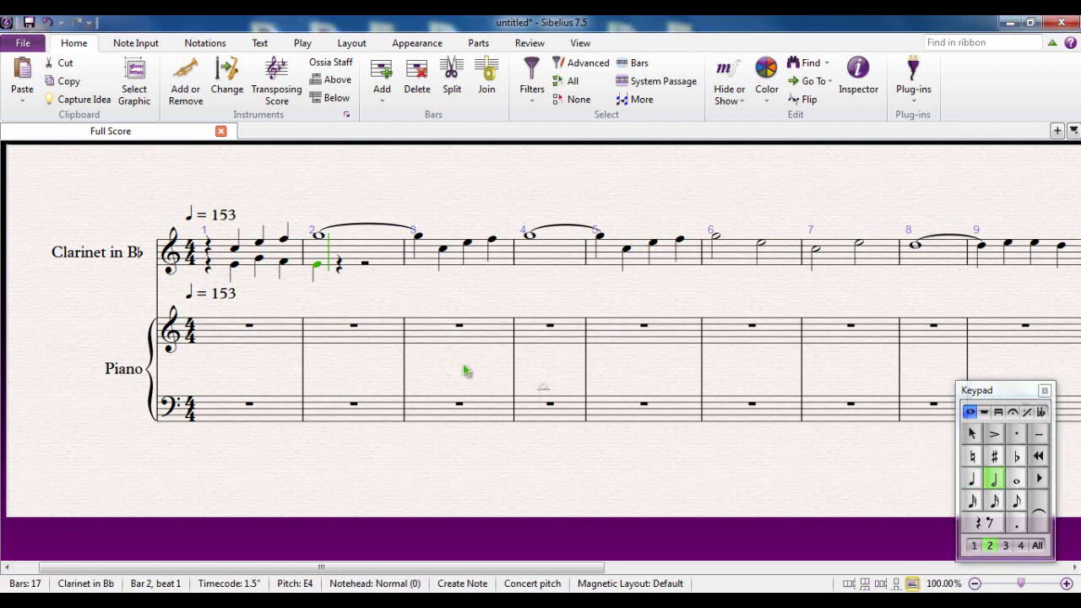
left_click(339, 259)
left_click(972, 478)
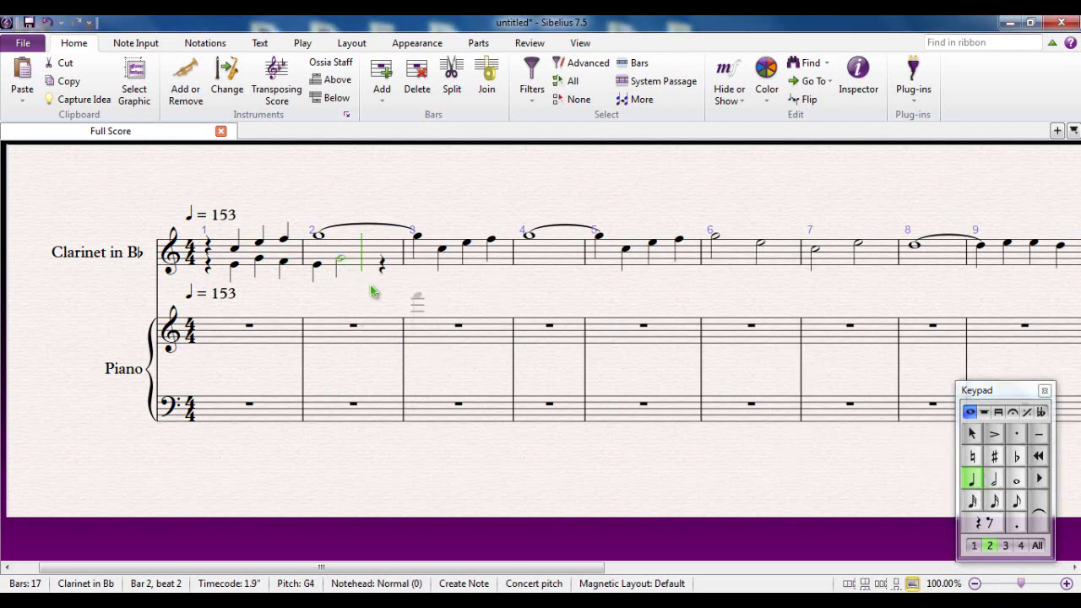
left_click(380, 266)
left_click(993, 478)
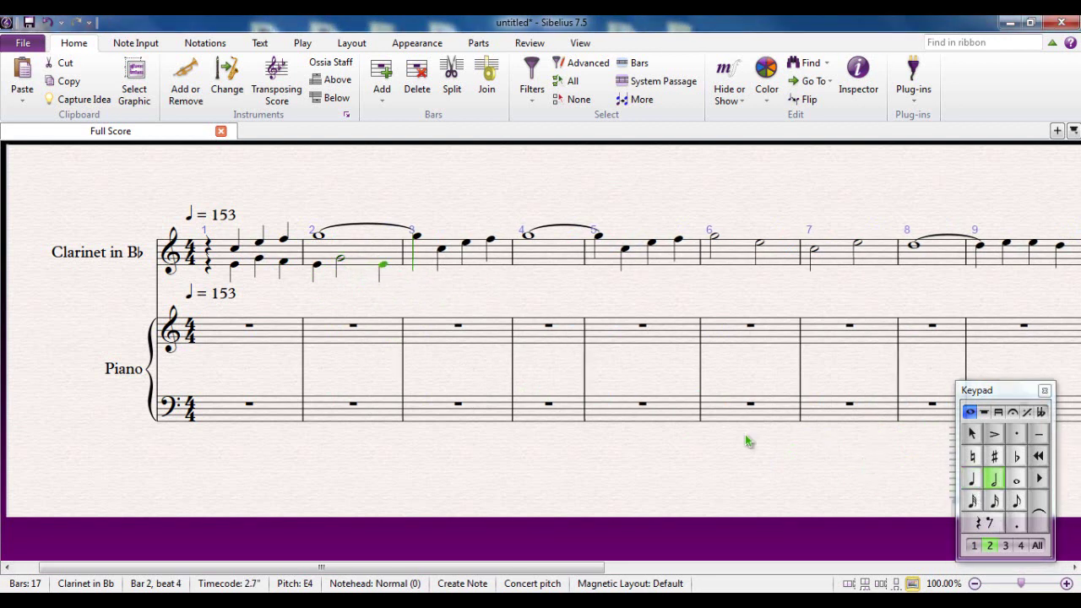
left_click(416, 261)
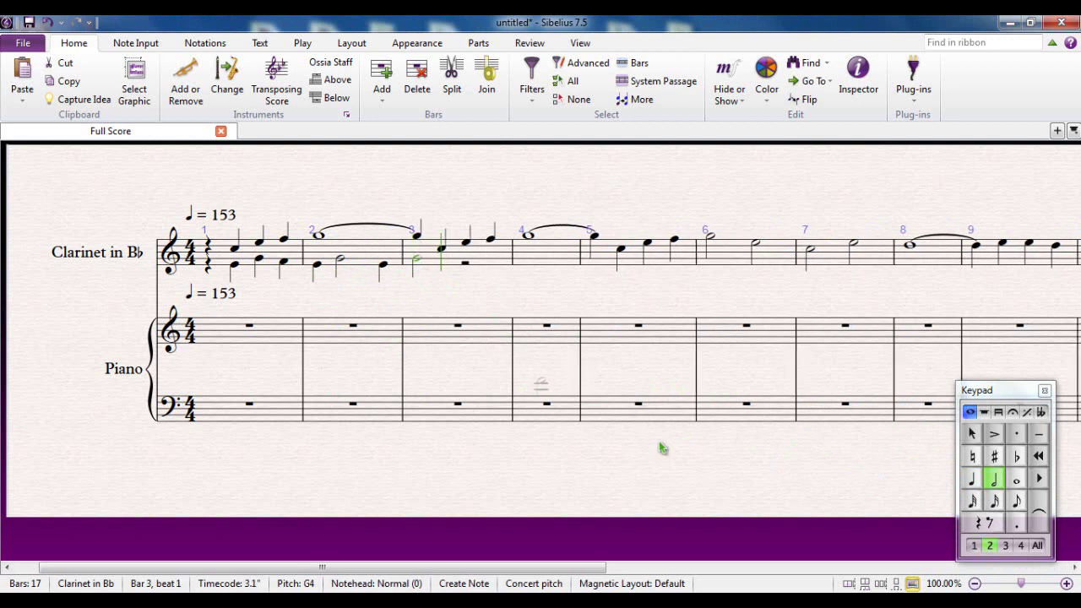
left_click(990, 525)
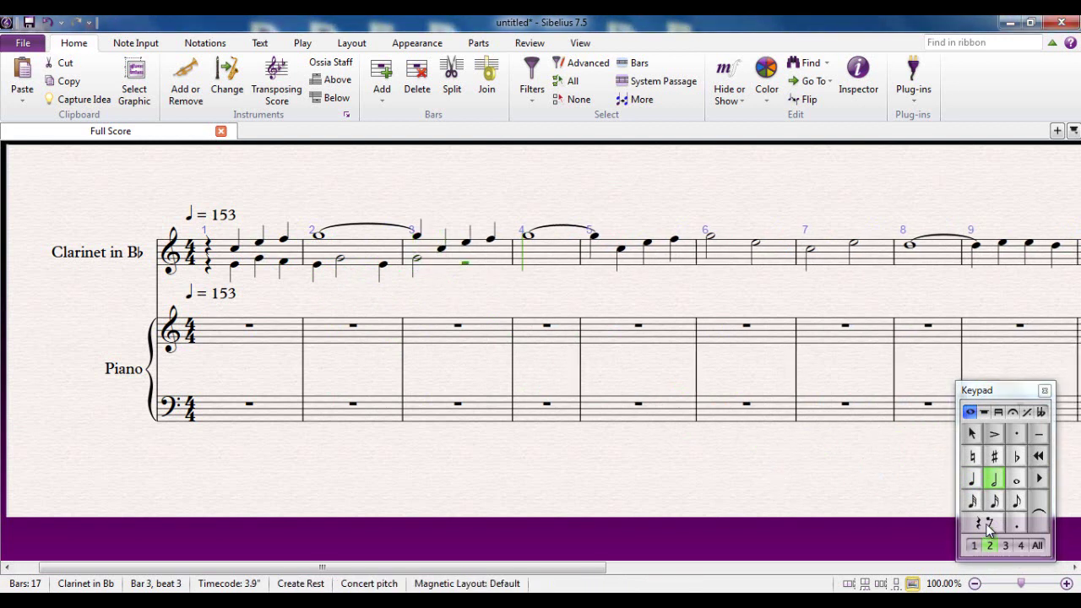
Step: Enter bar 4 (quarter rest, G4 half, E4 quarter) and a G4 whole note in bar 5
left_click(973, 479)
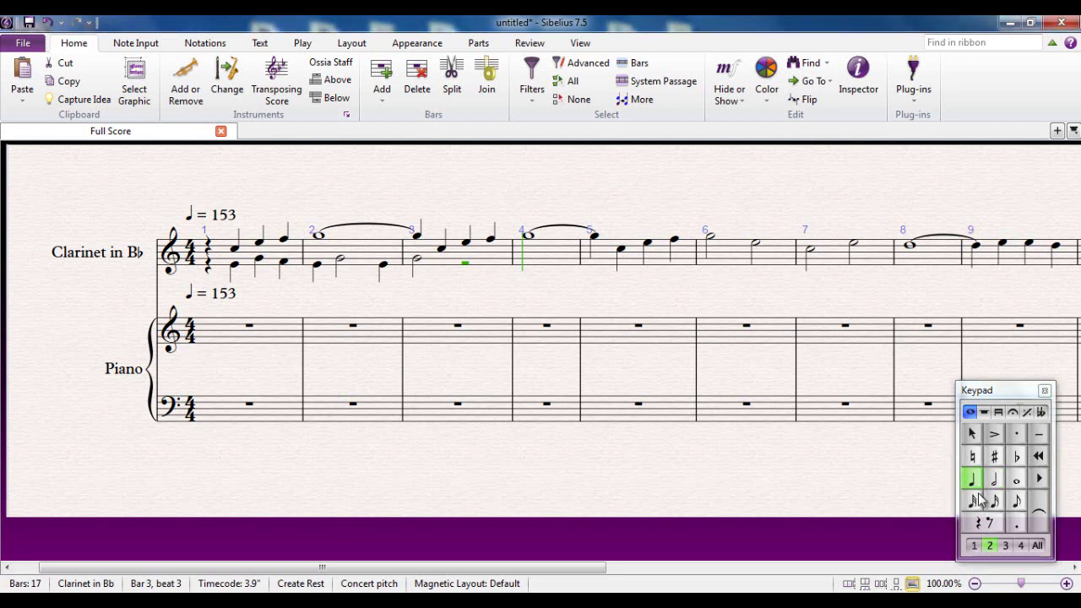
left_click(990, 523)
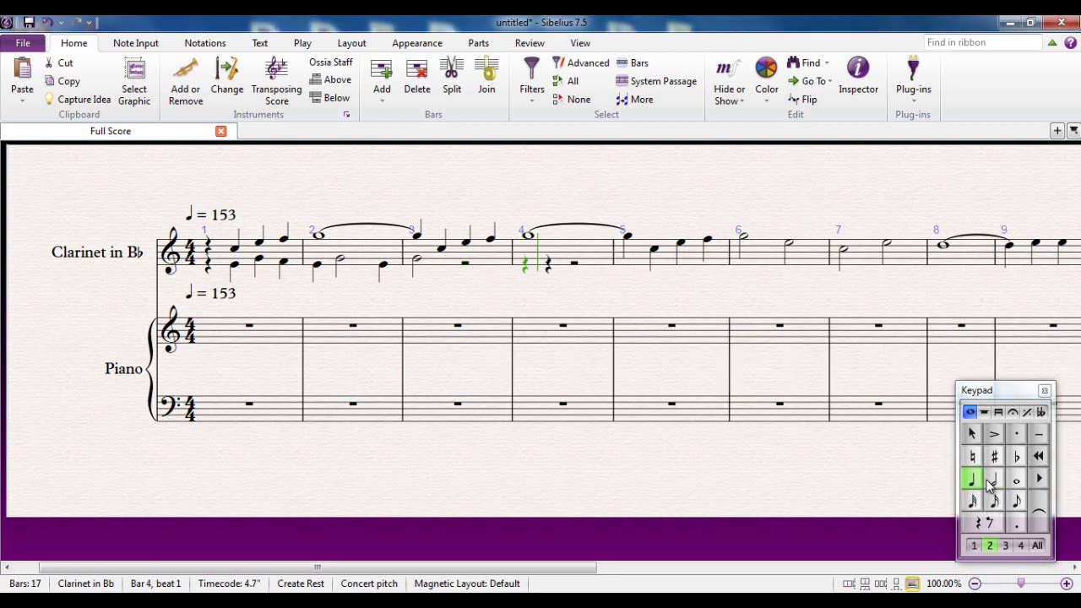
left_click(994, 480)
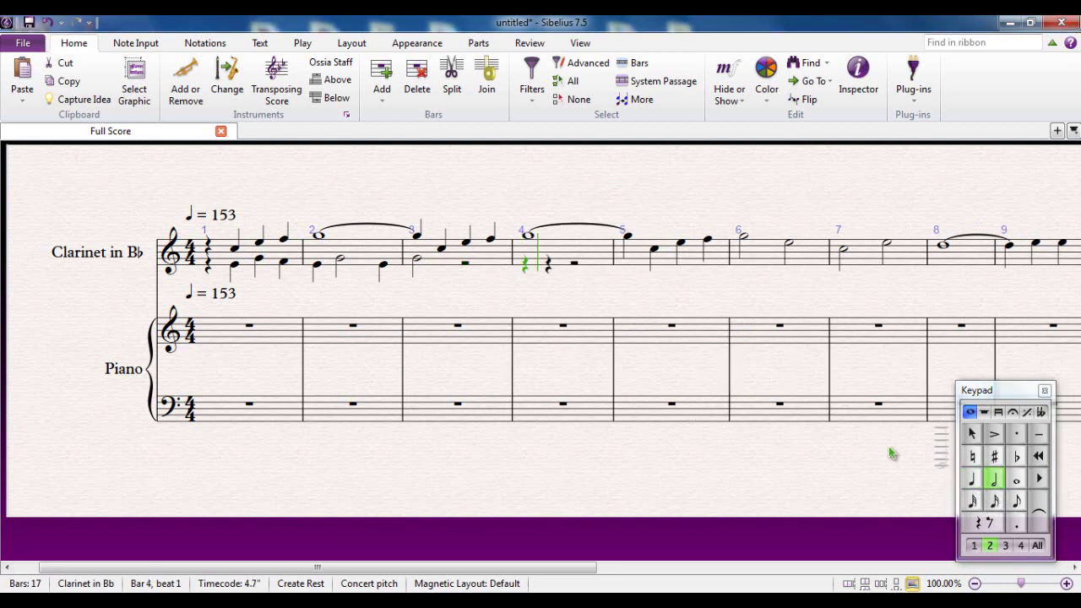
left_click(548, 261)
left_click(972, 482)
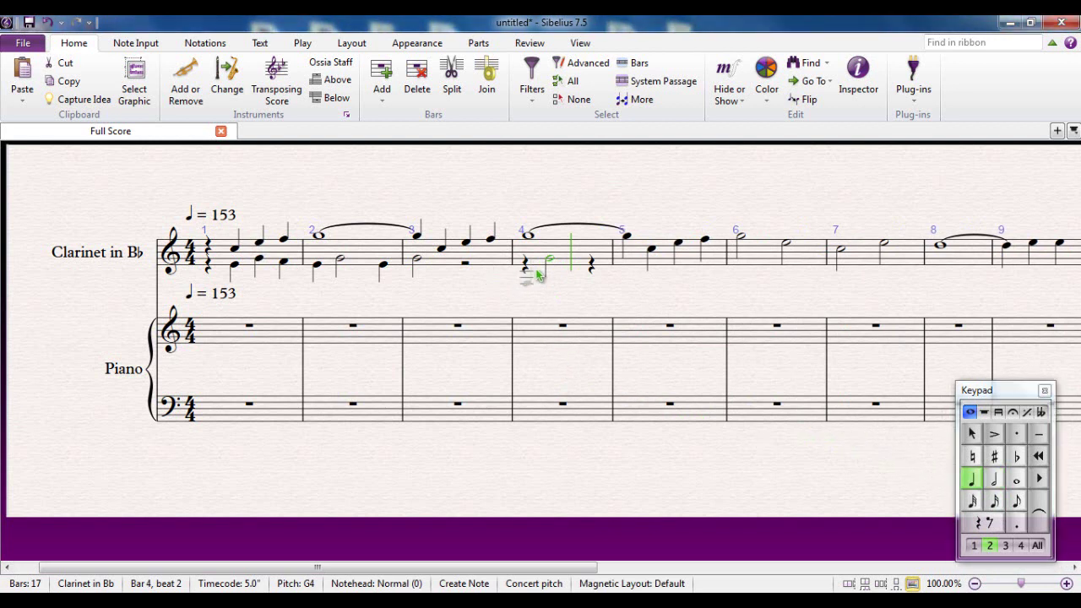
left_click(592, 267)
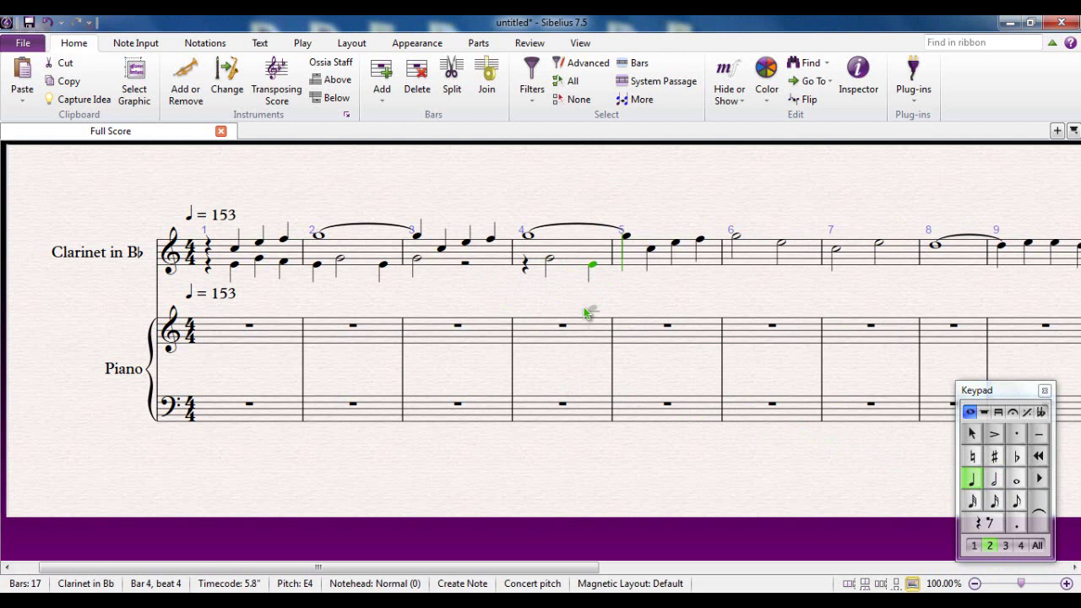
left_click(1015, 479)
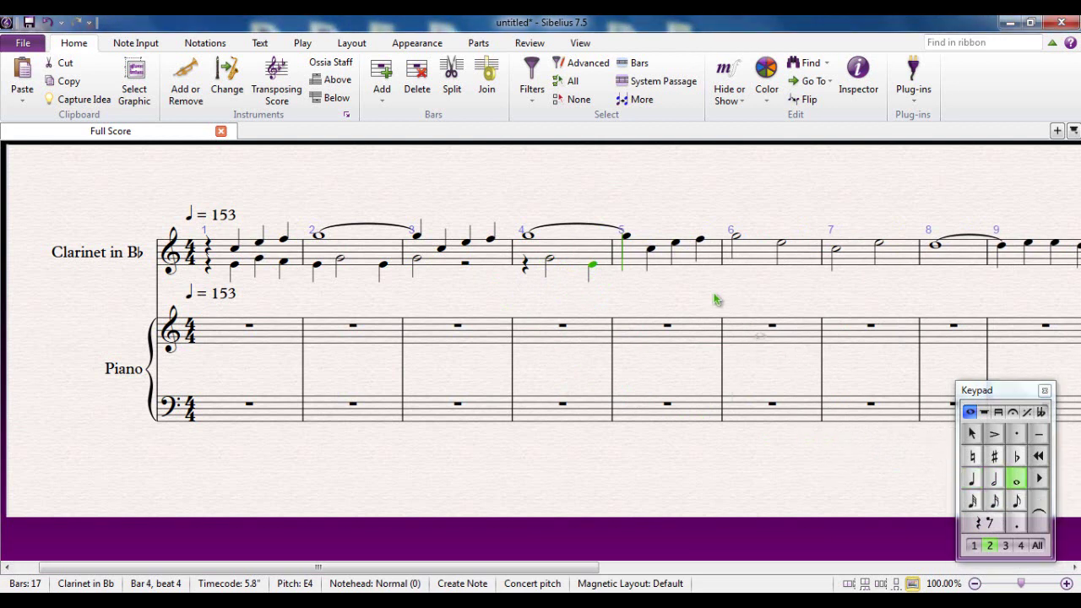
left_click(627, 257)
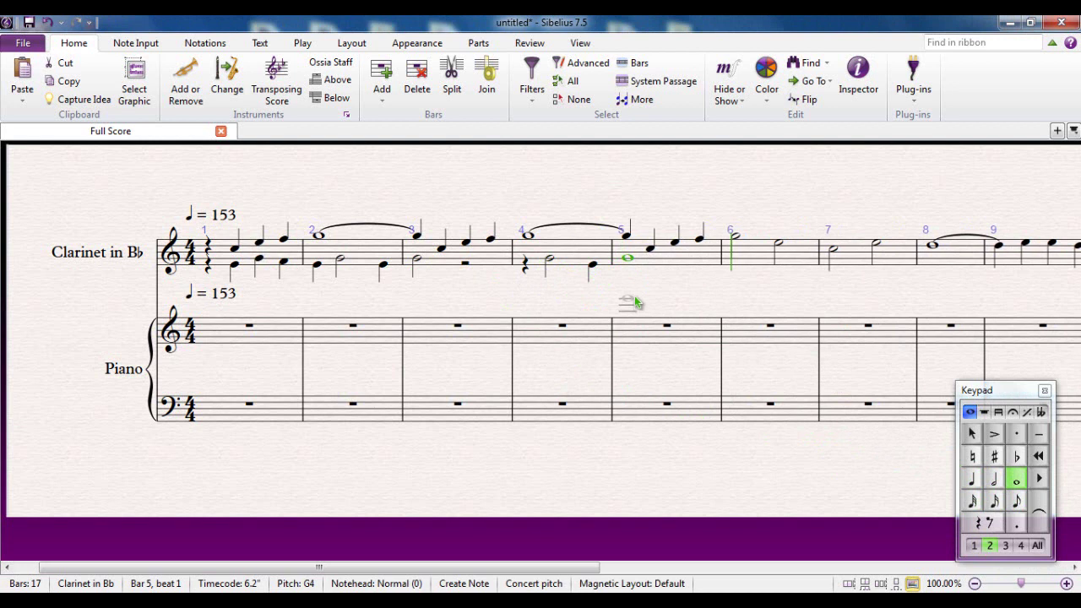
key("Escape")
key("Escape")
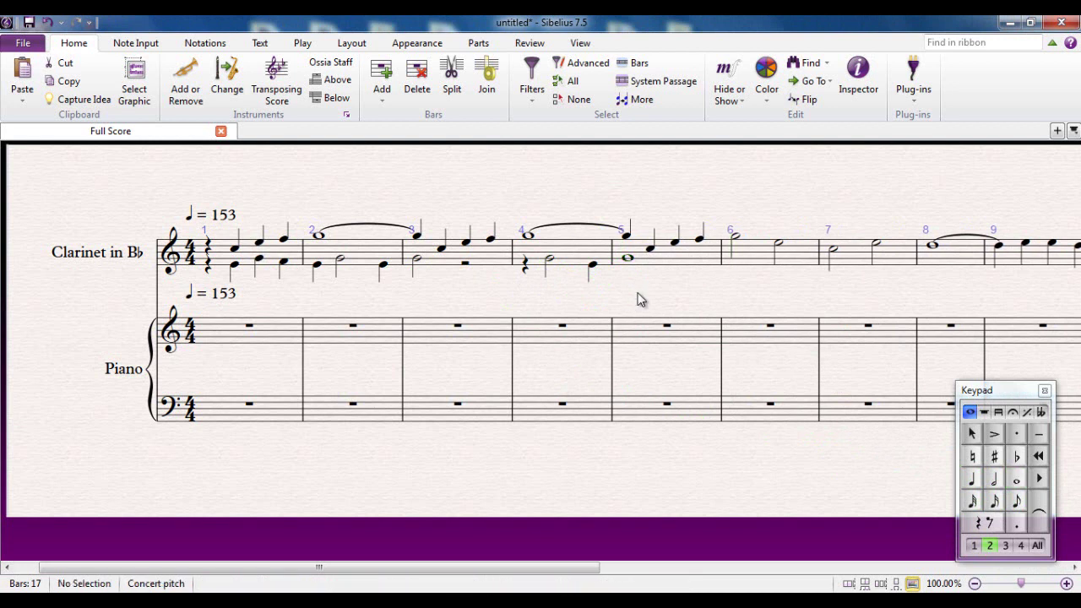
Step: Switch the input voice to 3, then back to voice 1, and return focus to the score
left_click(1005, 547)
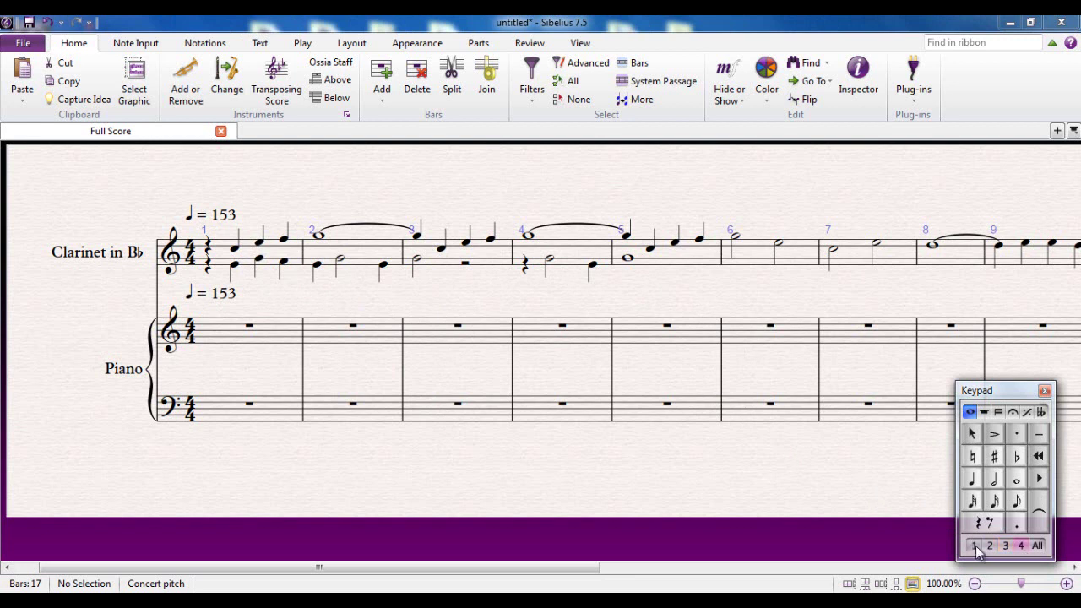
left_click(975, 547)
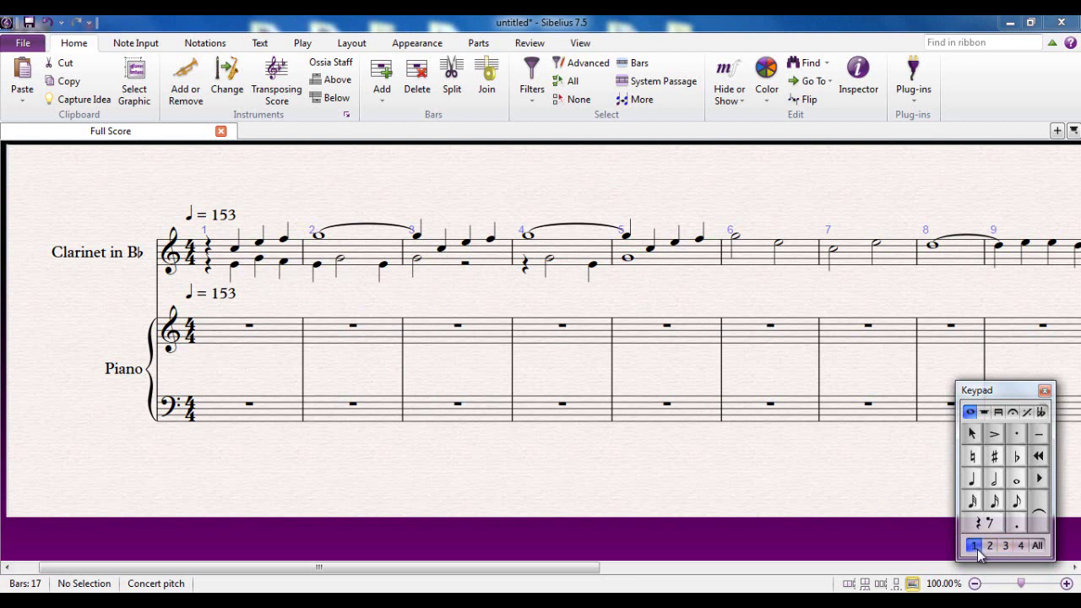
left_click(716, 468)
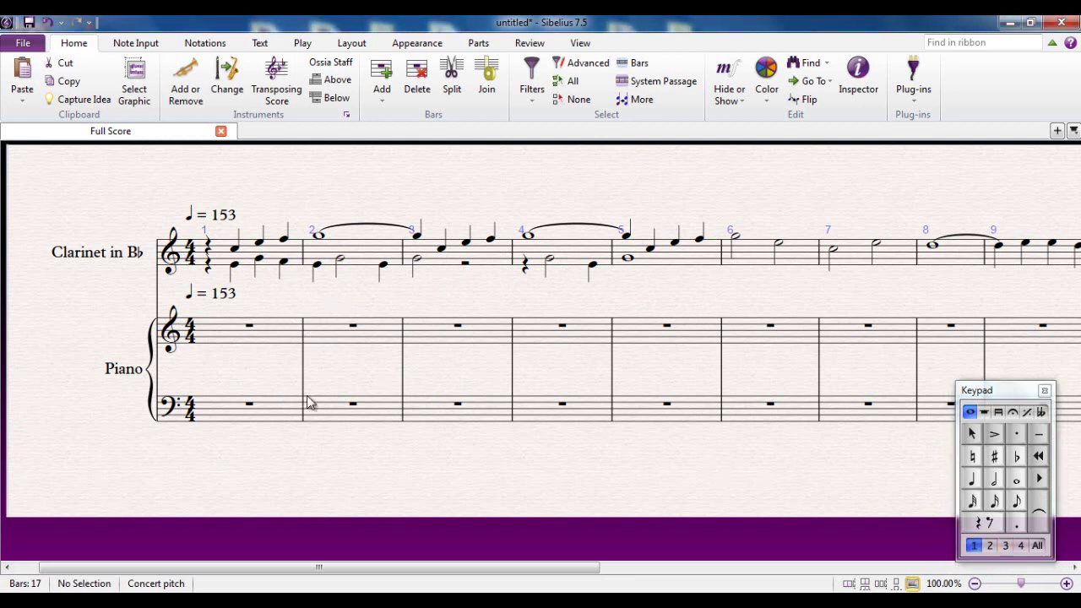
left_click_drag(323, 315, 374, 311)
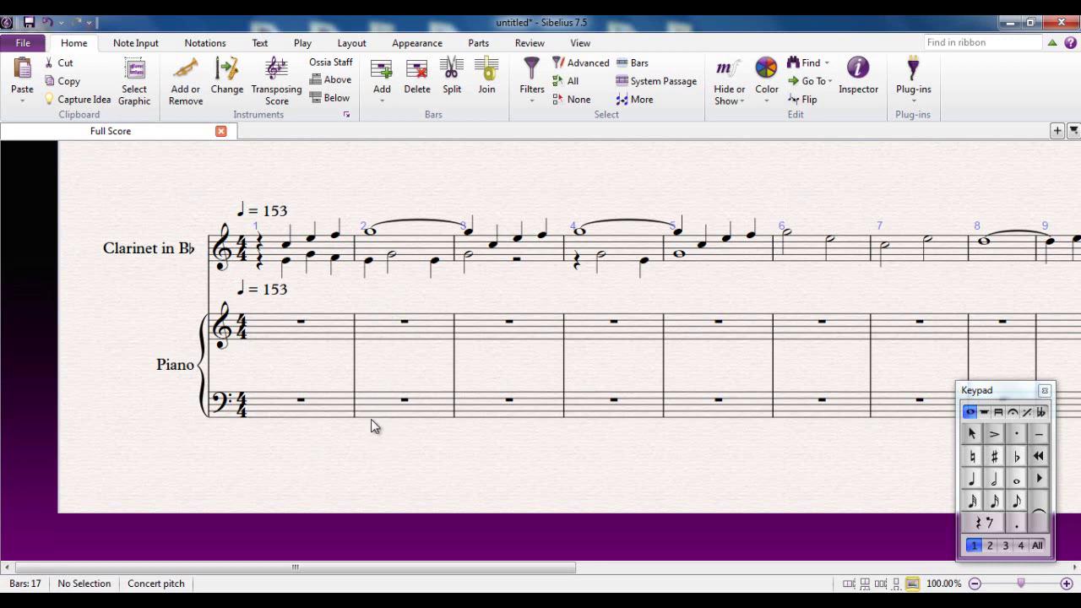
Step: Enter piano treble voice 1: quarters G5, A5, G5, A5 in bar 2 and a C6 whole note in bar 3
left_click(972, 479)
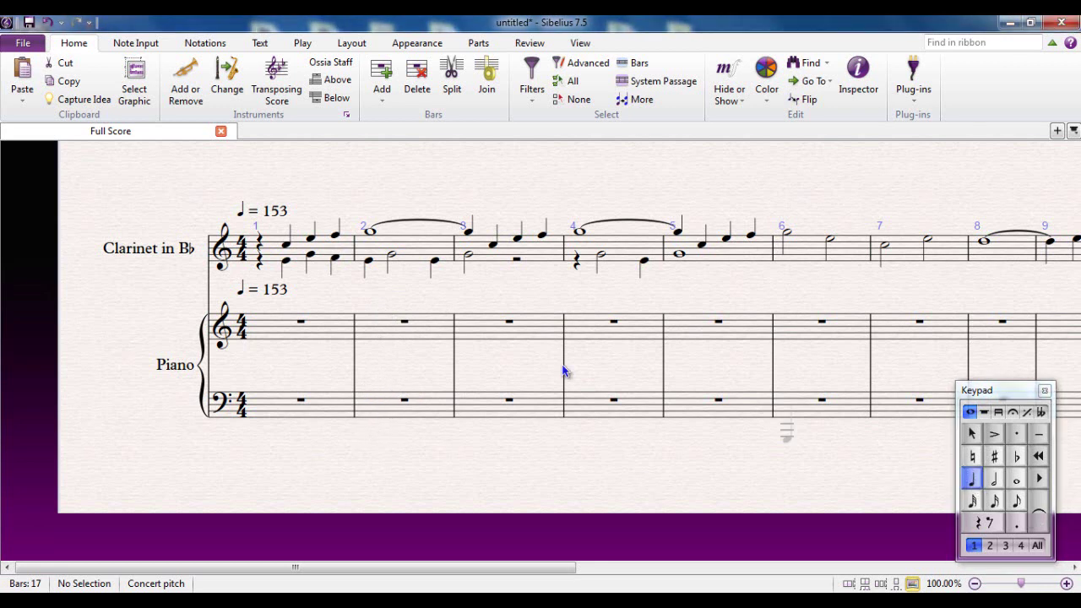
left_click(368, 310)
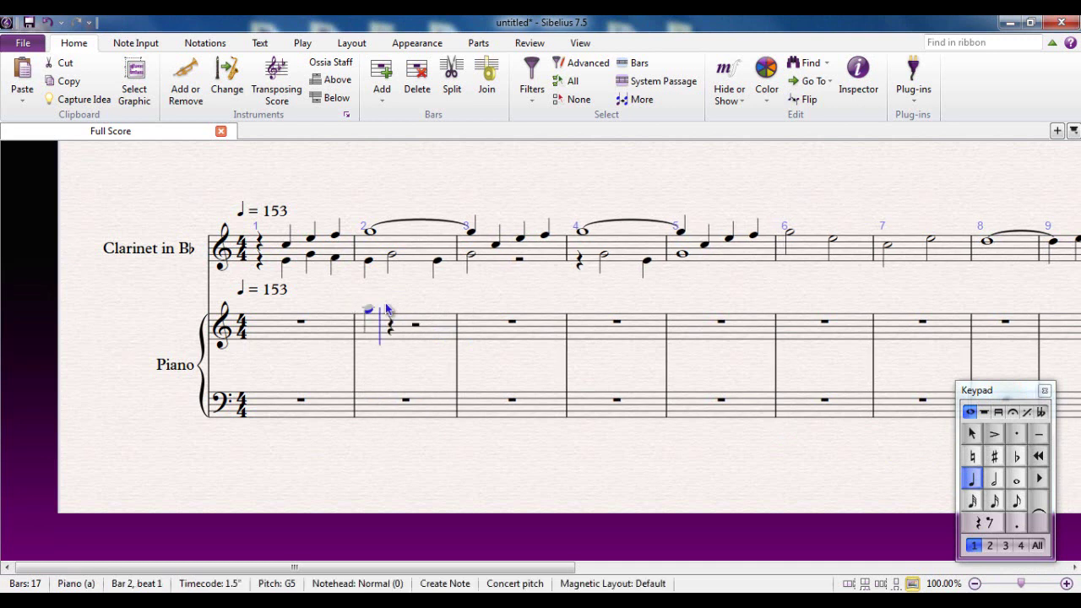
left_click(390, 307)
left_click(411, 311)
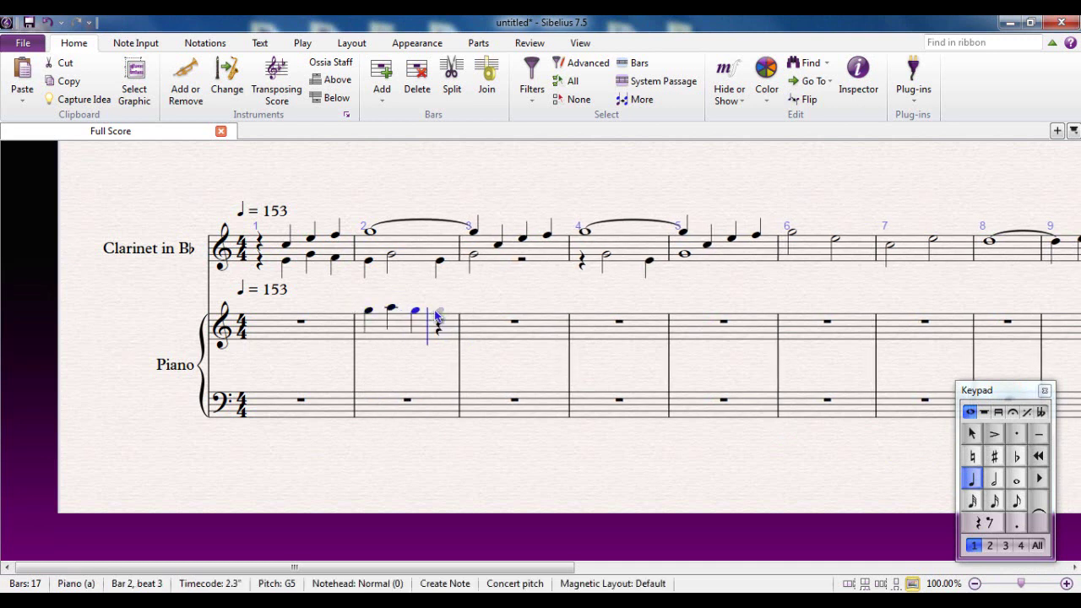
left_click(439, 308)
left_click(1017, 479)
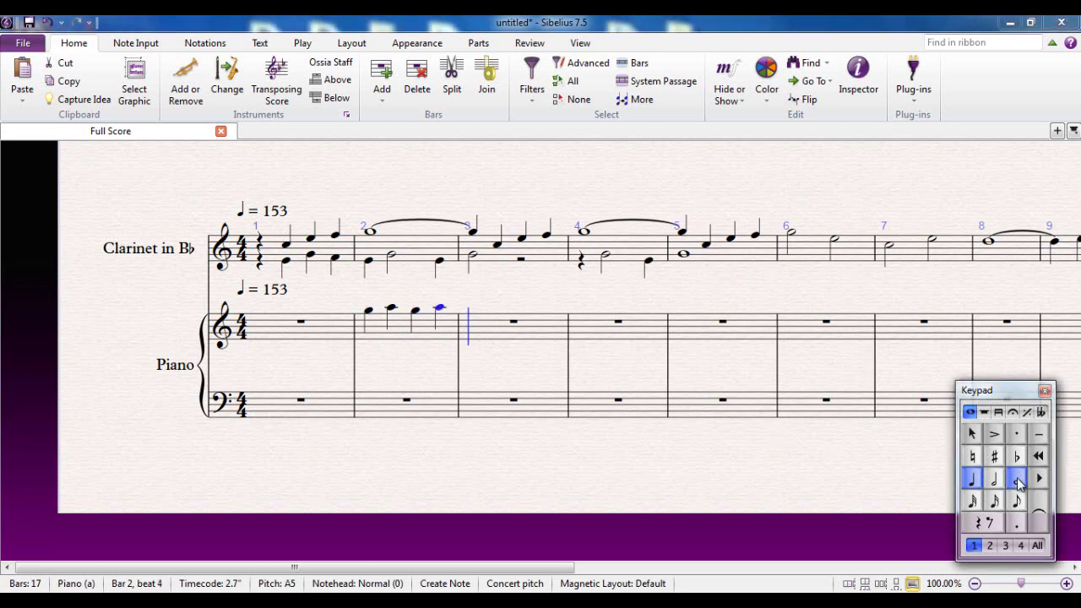
left_click(472, 304)
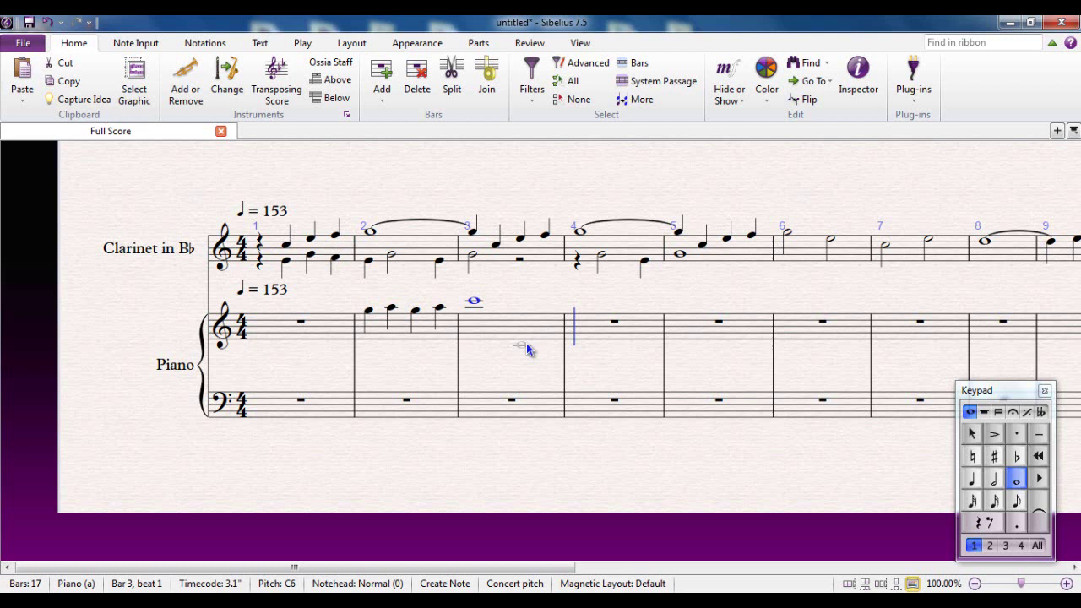
key("Escape")
key("Escape")
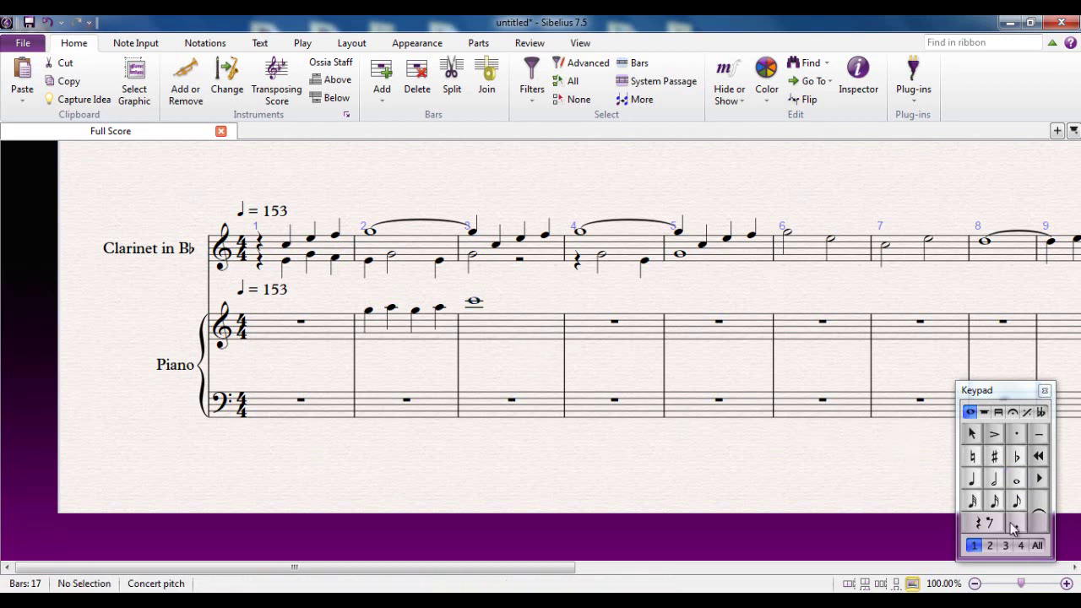
Step: In voice 2, add C5 and A4 half notes to treble bar 2 and a G4 whole note in bar 3
left_click(990, 545)
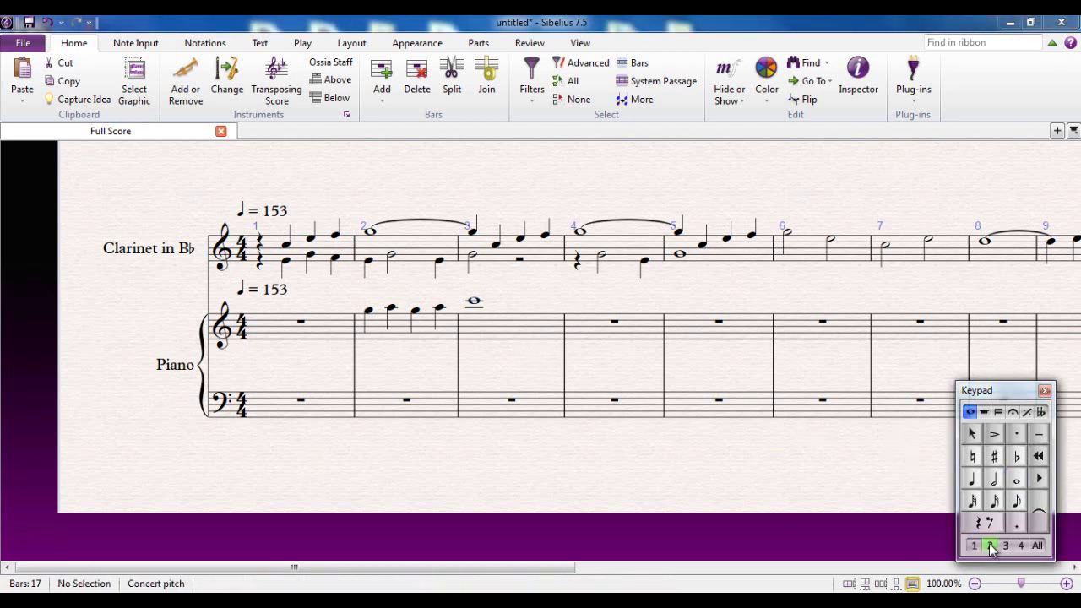
left_click(994, 479)
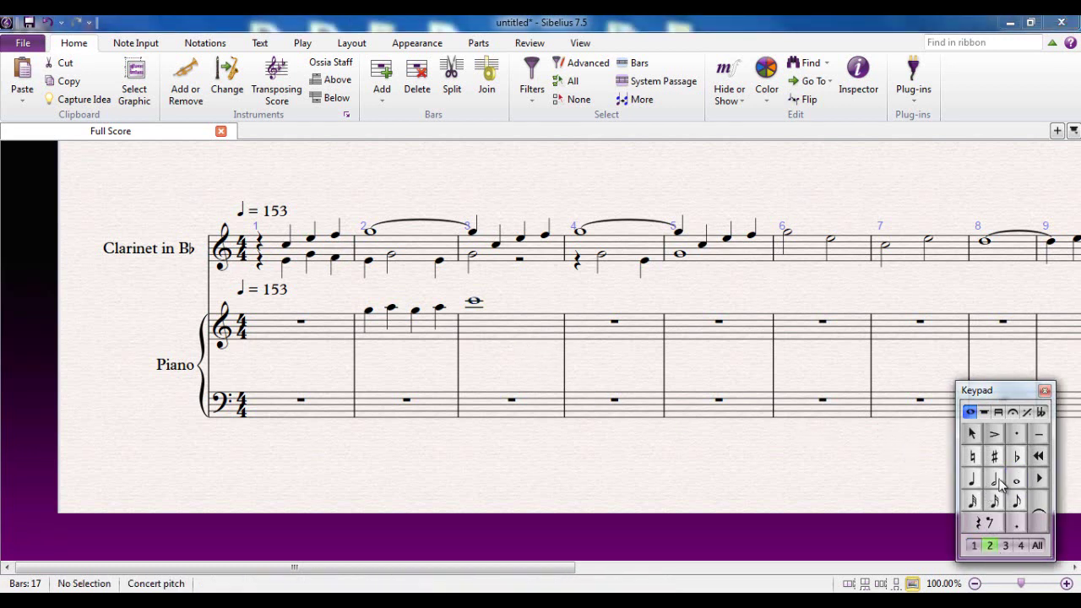
left_click(371, 326)
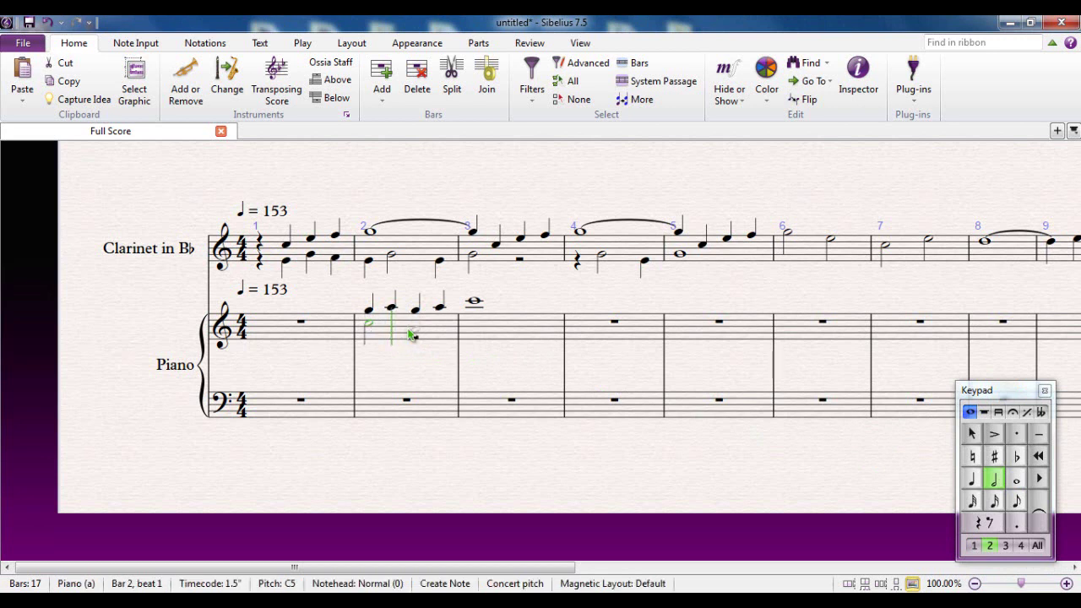
left_click(413, 334)
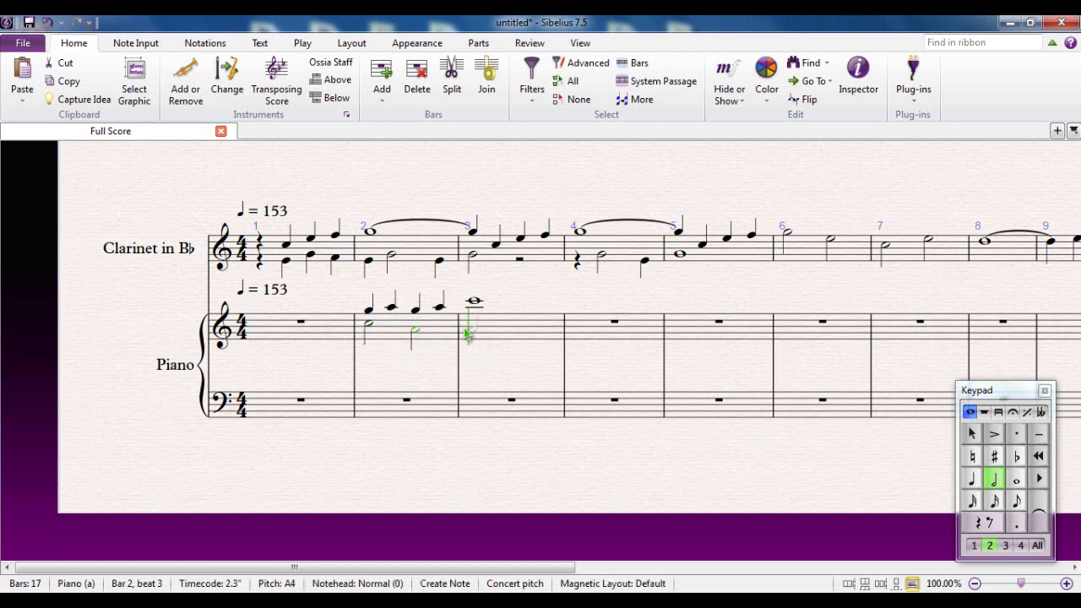
left_click(1016, 479)
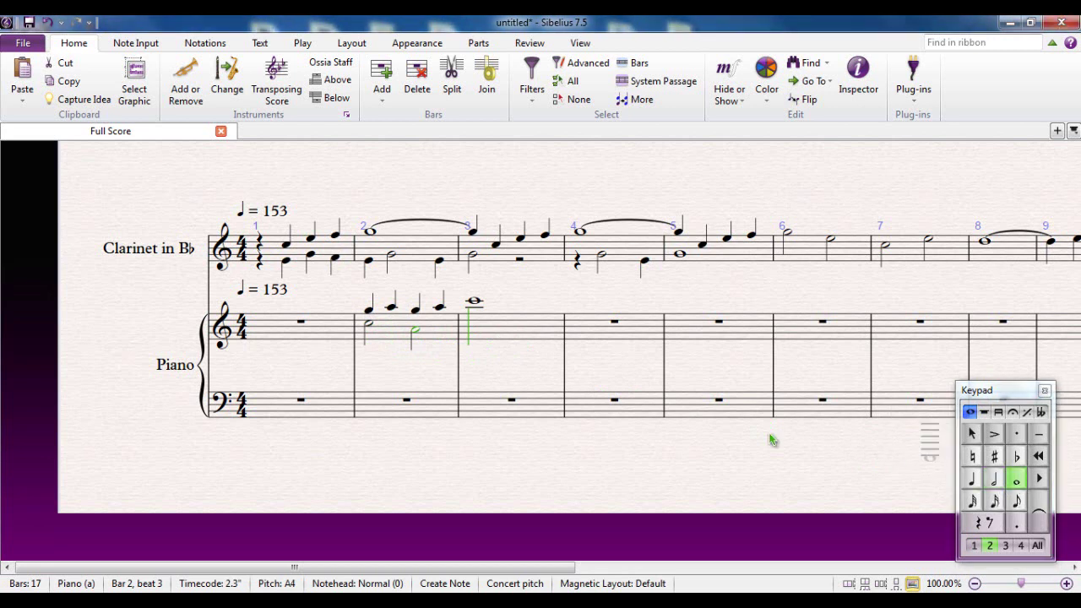
left_click(474, 335)
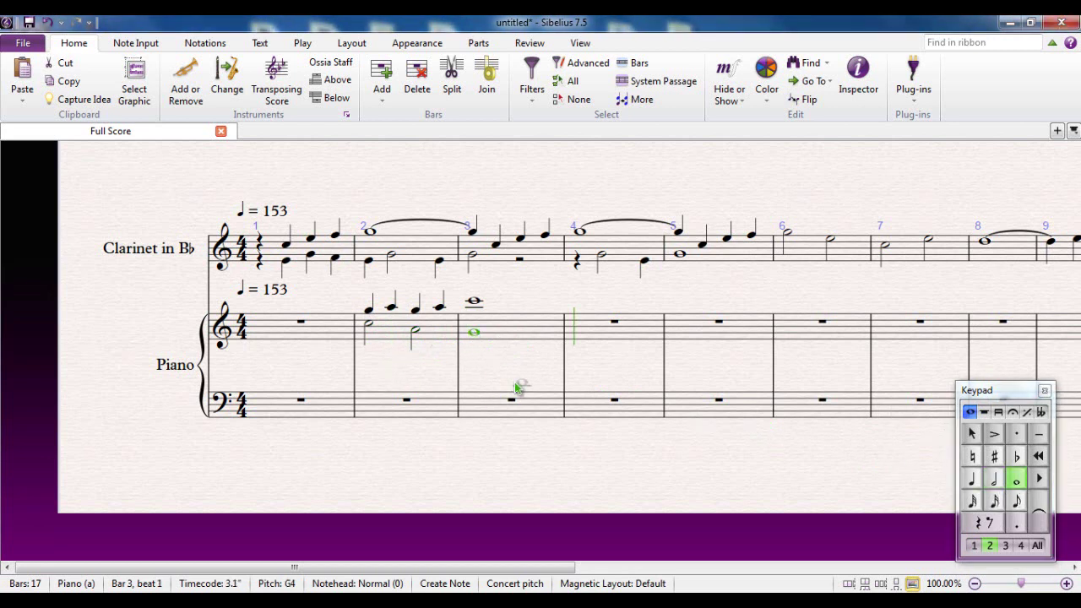
key("Escape")
key("Escape")
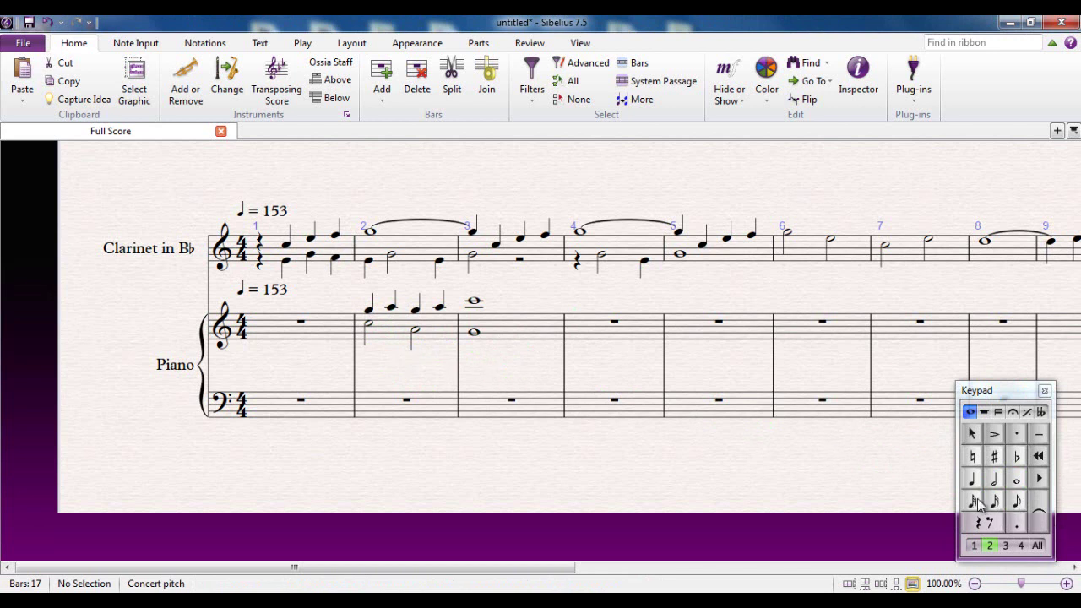
Step: In voice 3, enter bass bar 2 quarters C4, D4, C4, A3 and a G3 whole note in bar 3
left_click(1008, 546)
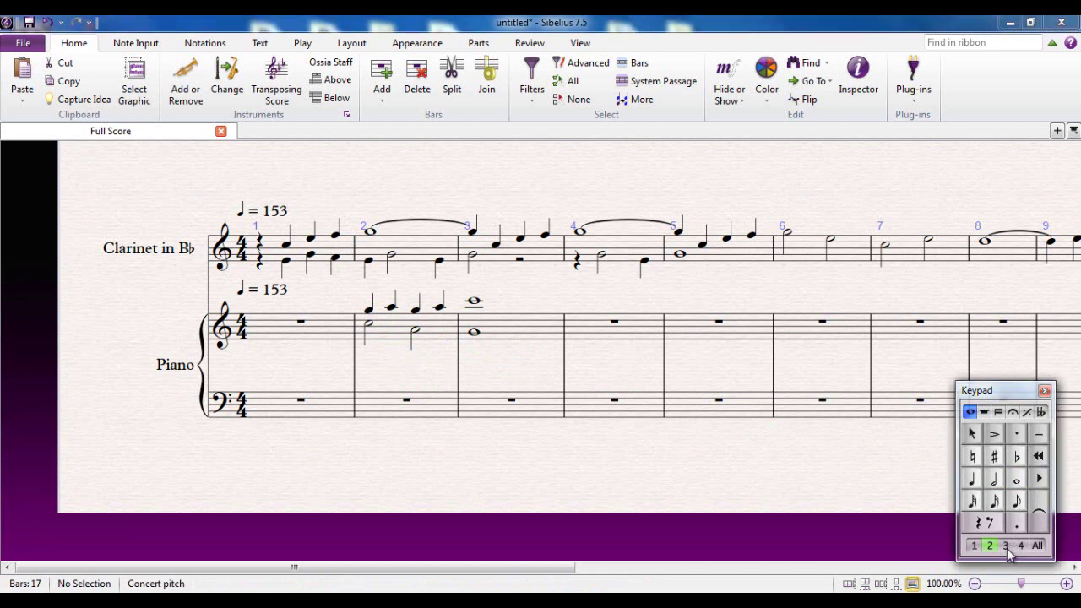
left_click(975, 481)
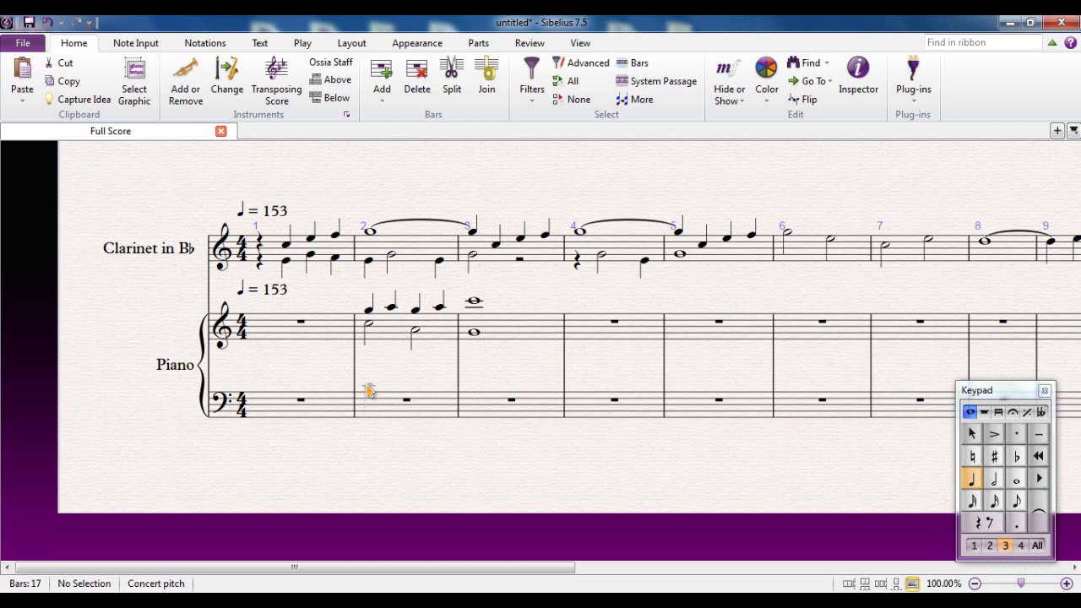
left_click(369, 387)
left_click(391, 385)
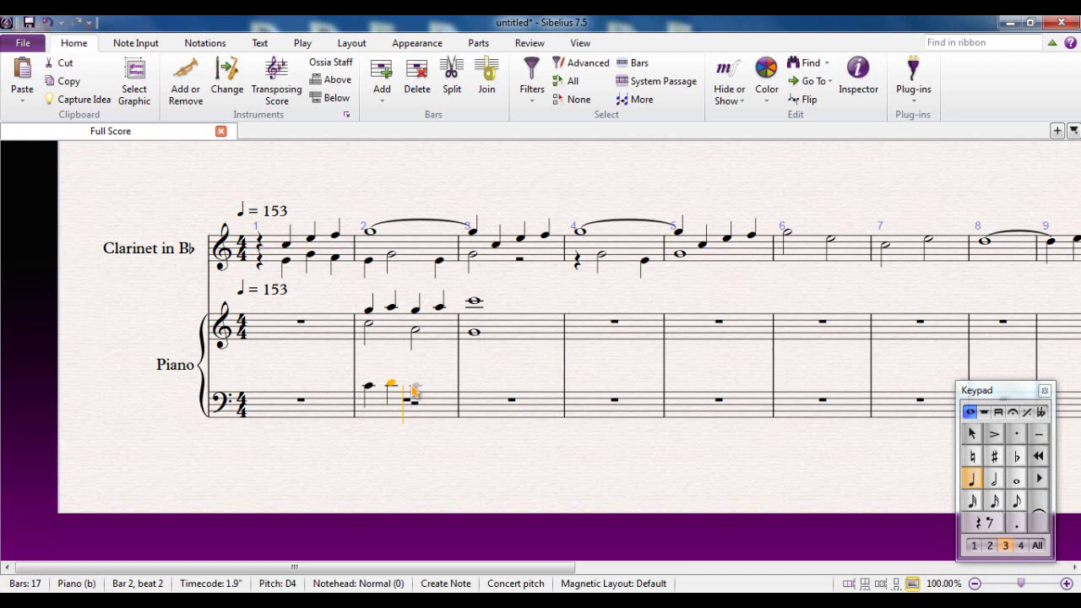
left_click(413, 388)
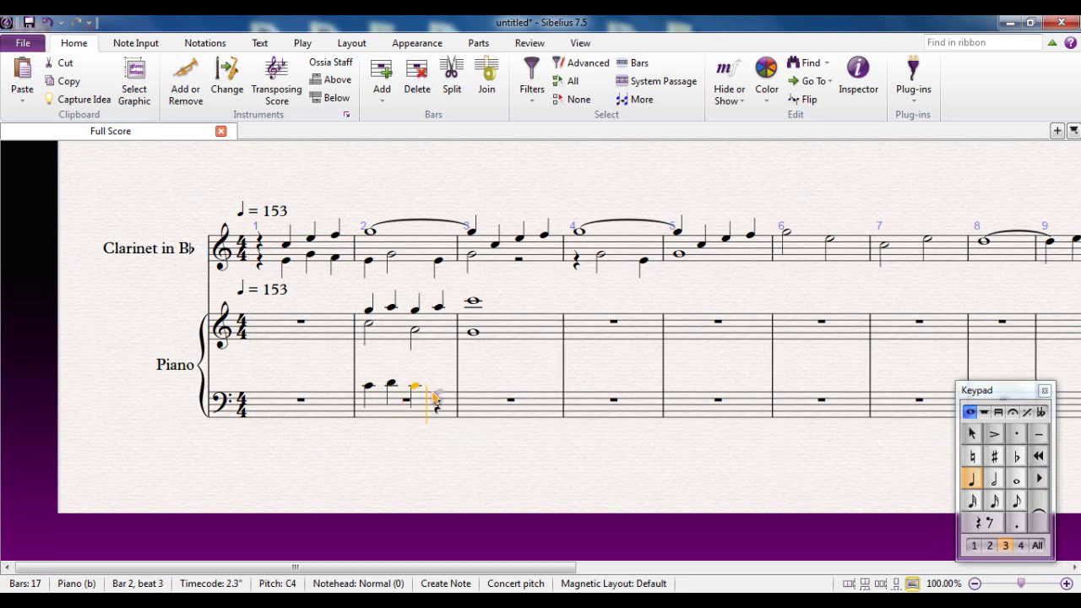
left_click(437, 393)
left_click(1017, 487)
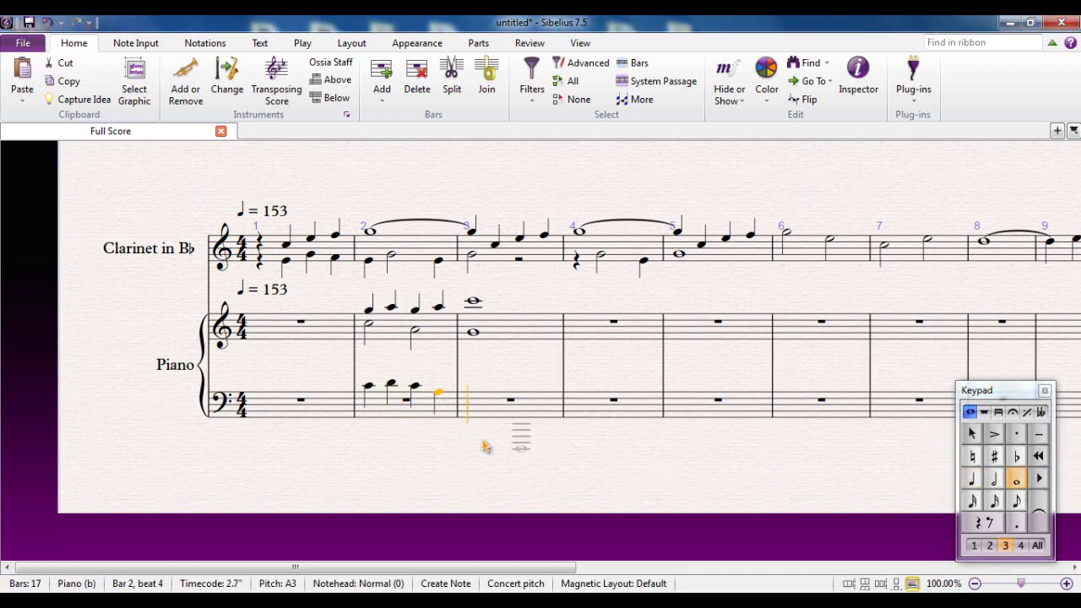
left_click(474, 398)
key("Escape")
key("Escape")
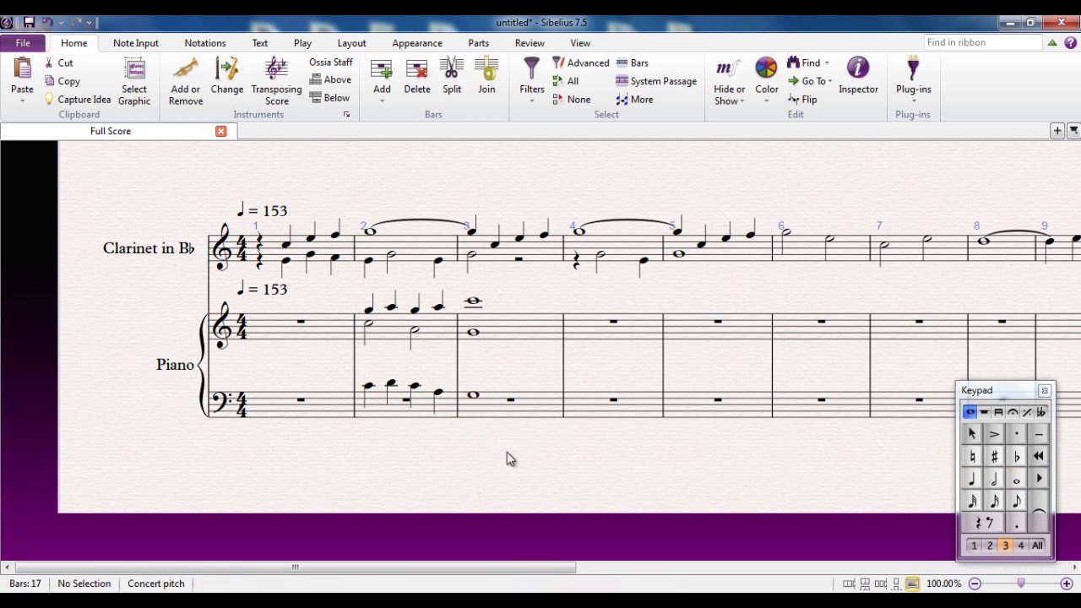
Step: In voice 4, add C3 and G2 half notes to bass bar 2 and a C3 whole note in bar 3
left_click(1020, 545)
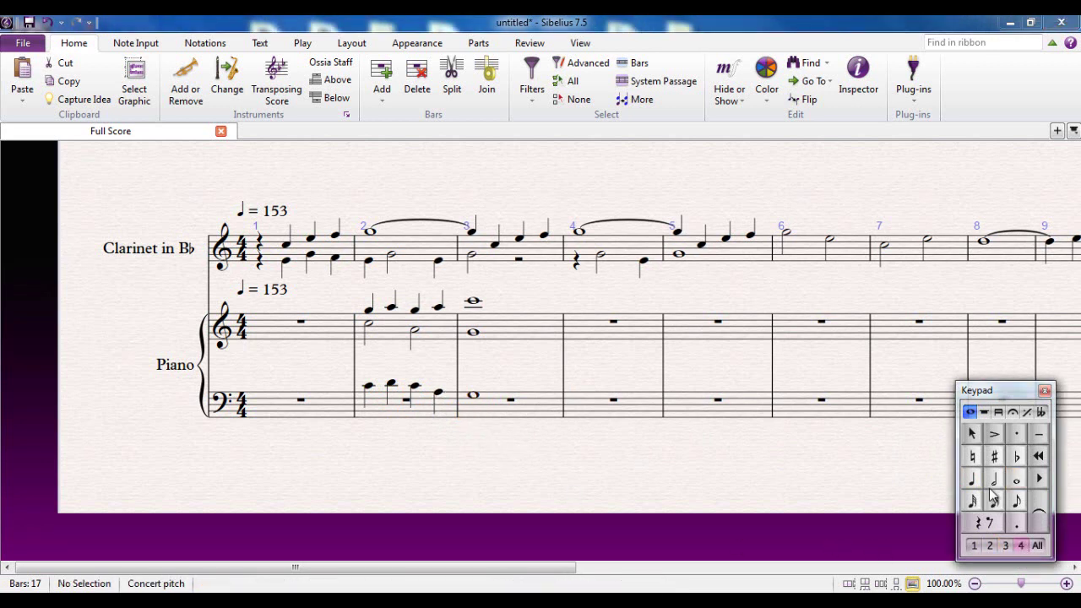
left_click(993, 479)
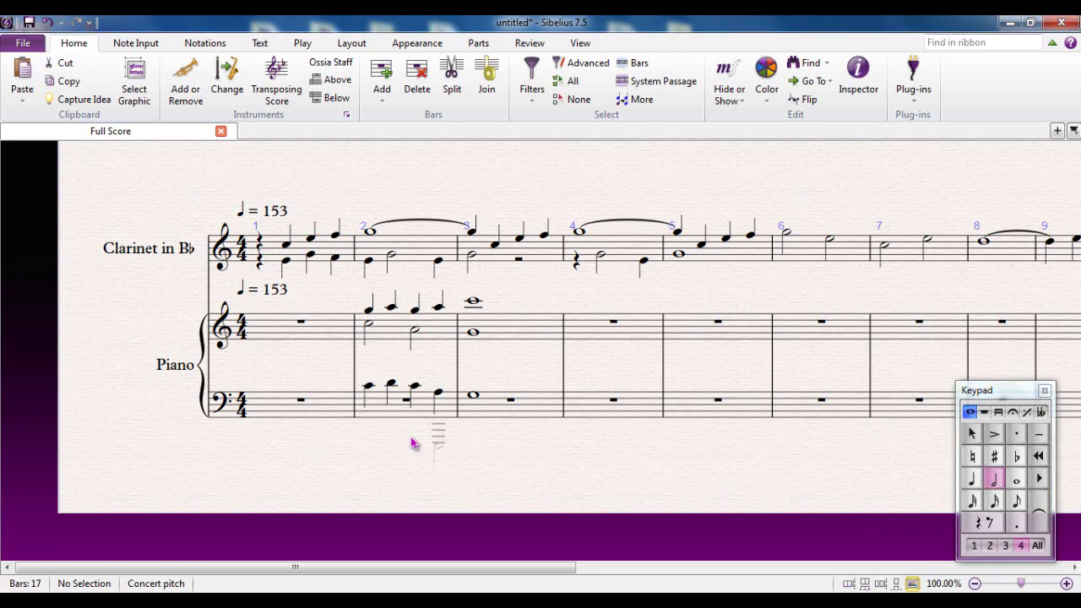
left_click(364, 411)
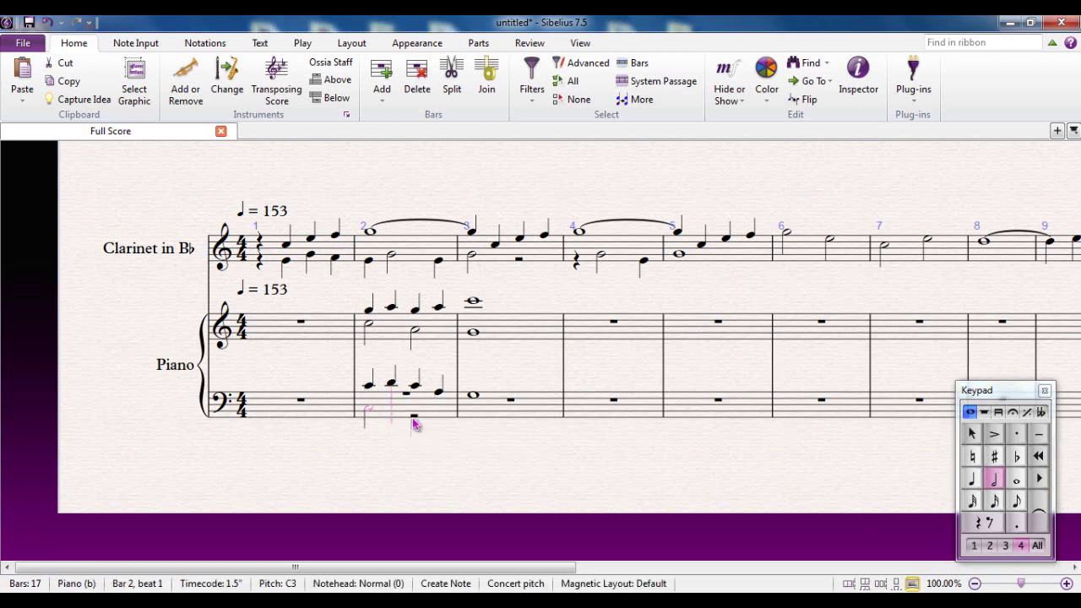
left_click(413, 421)
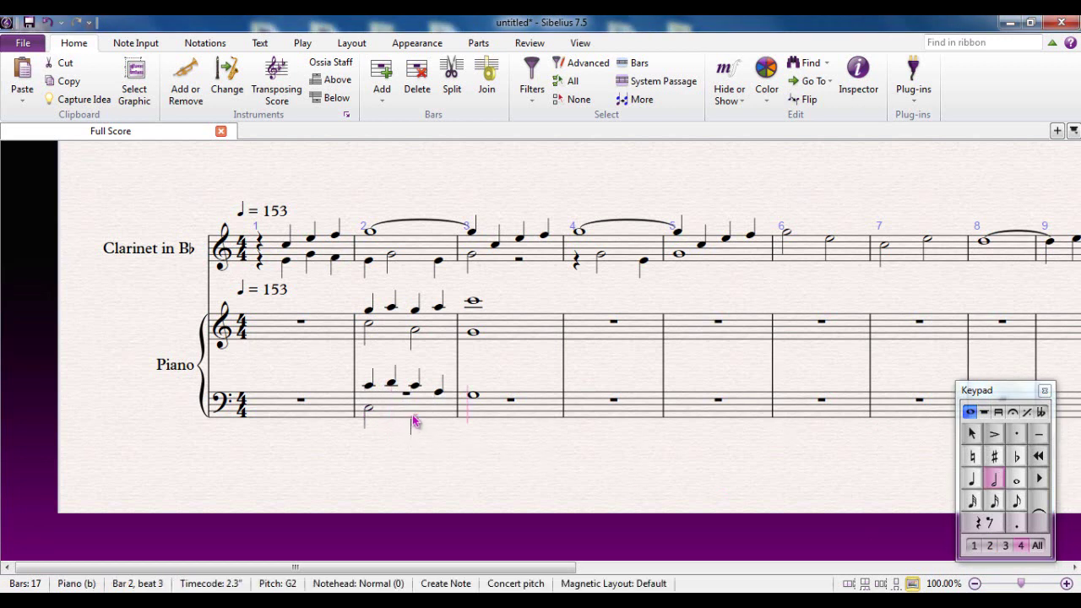
left_click(1019, 480)
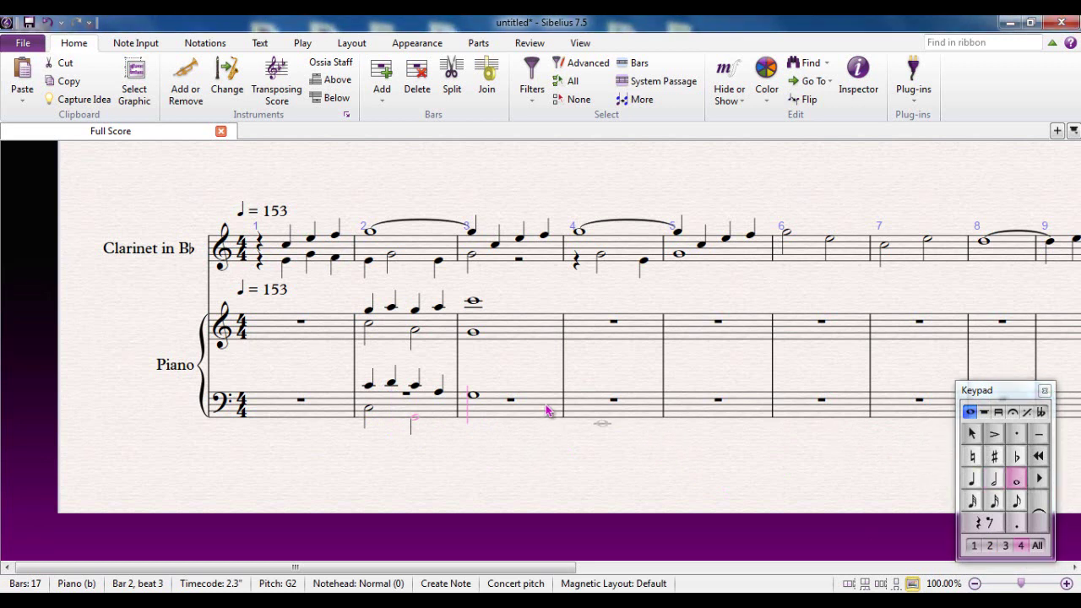
left_click(475, 411)
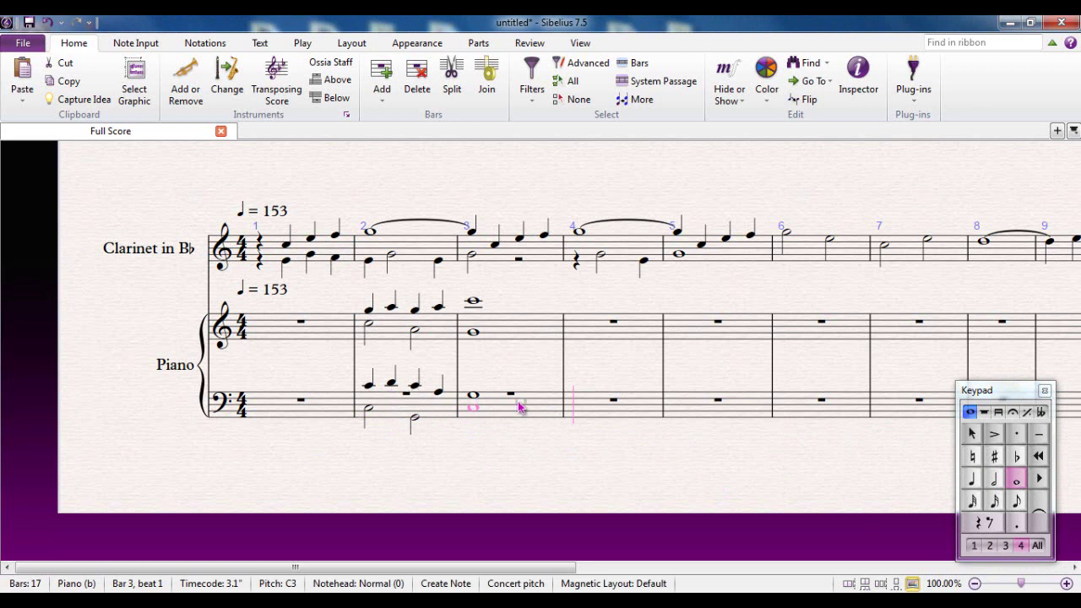
key("Escape")
key("Escape")
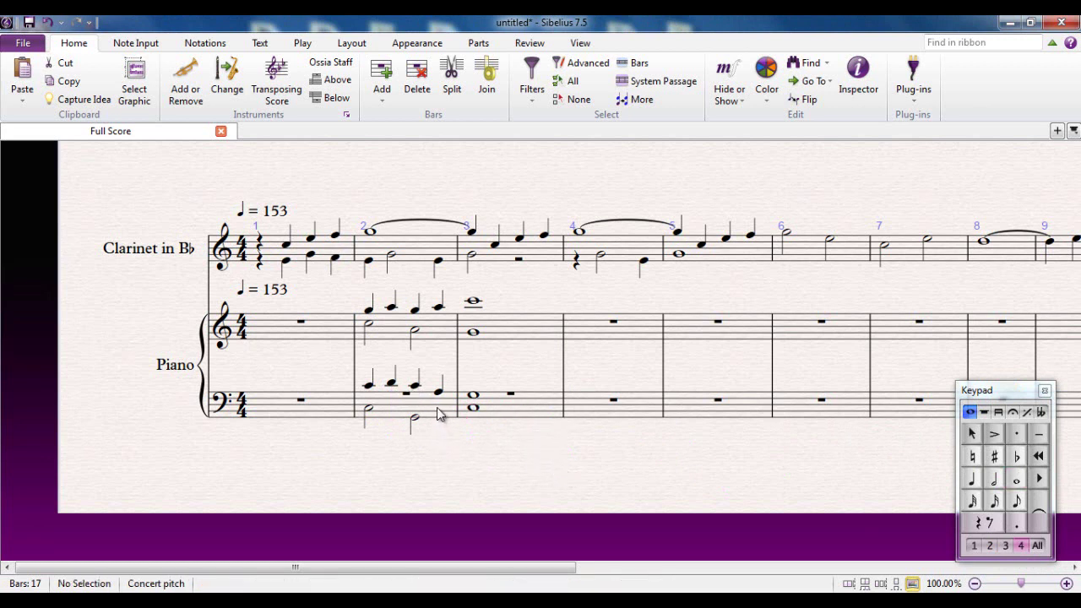
left_click(438, 414)
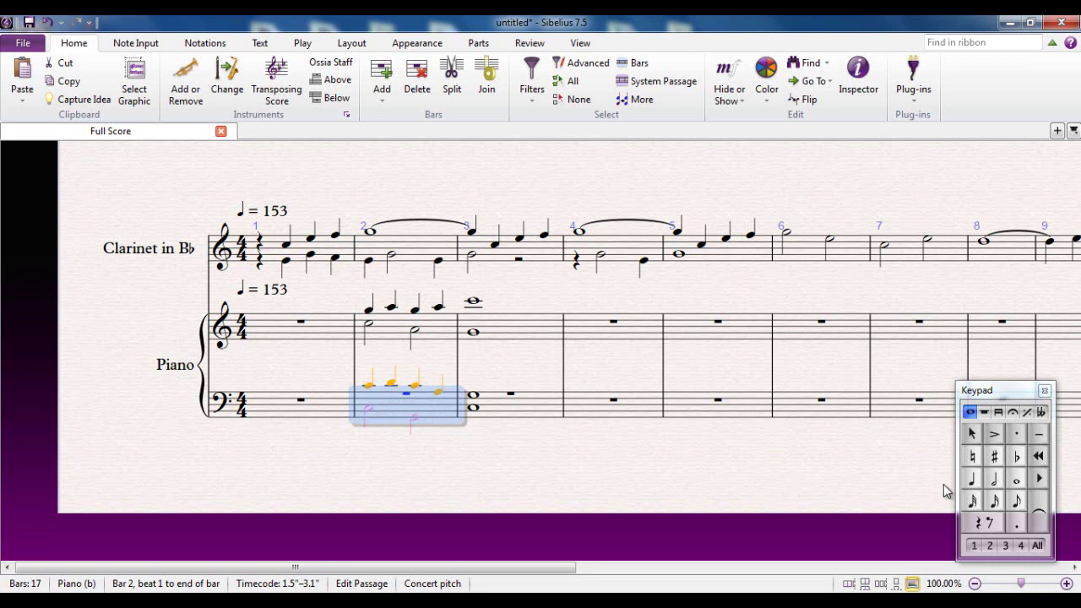
key("Escape")
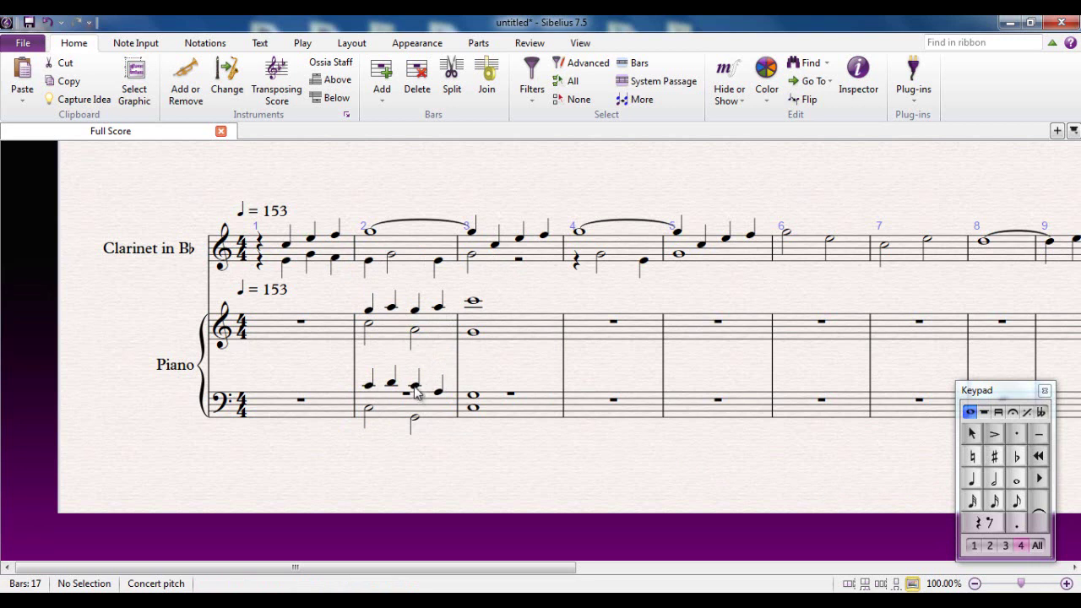
left_click(414, 417)
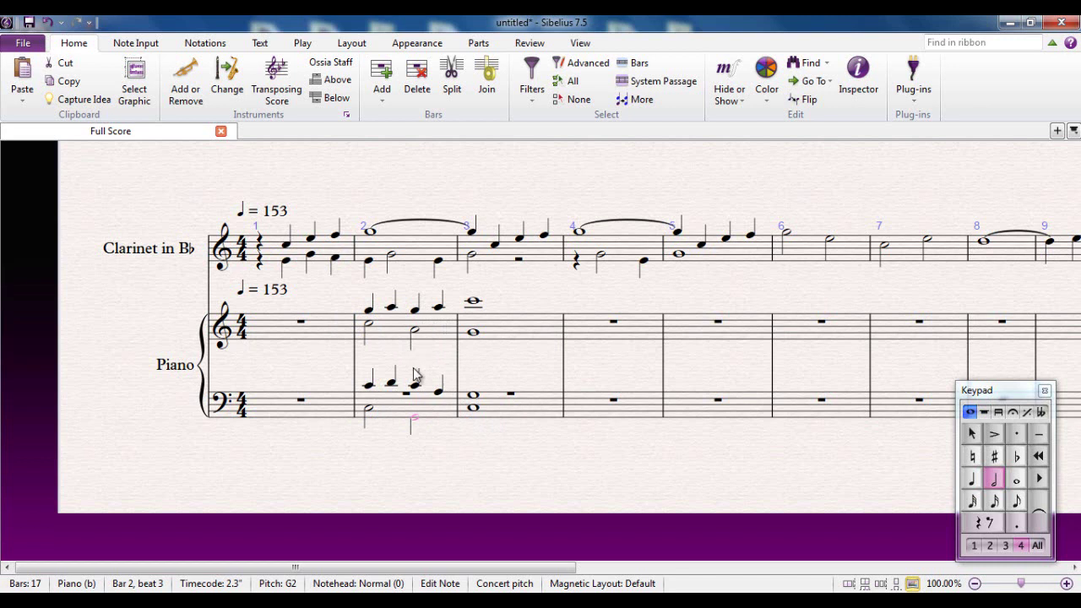
key("Escape")
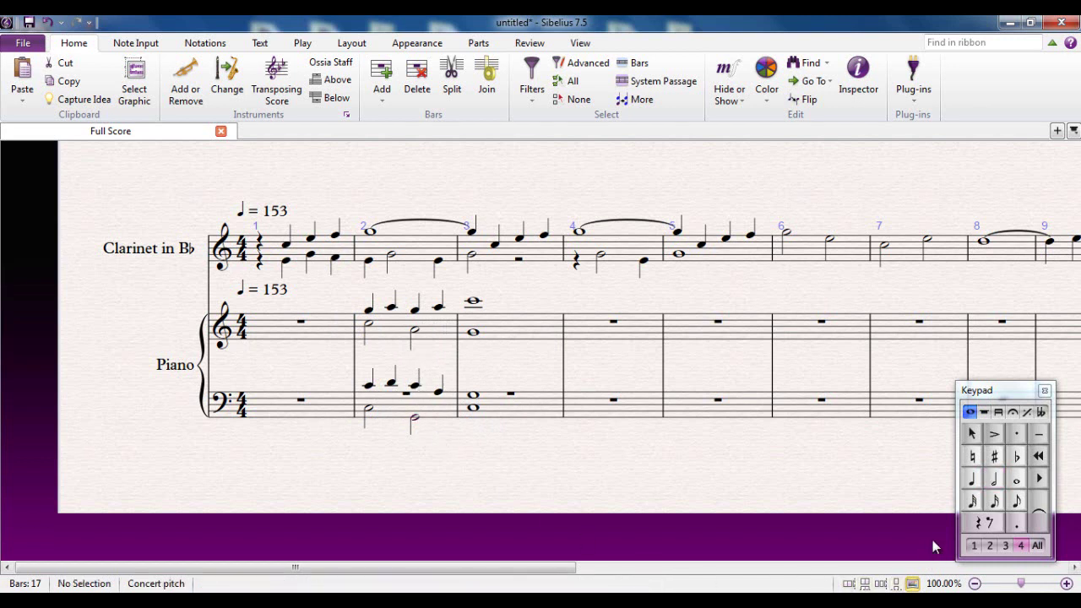
Step: Add a treble voice with a dotted half E4 and a quarter F4 in bar 2, and a whole-note E4 in bar 3
left_click(530, 405)
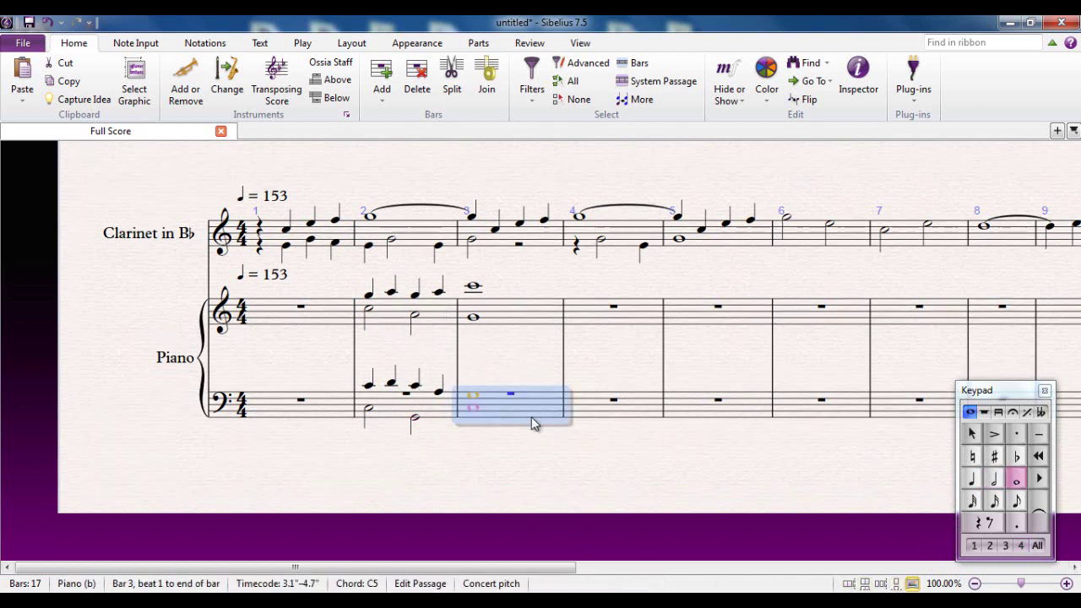
left_click(528, 368)
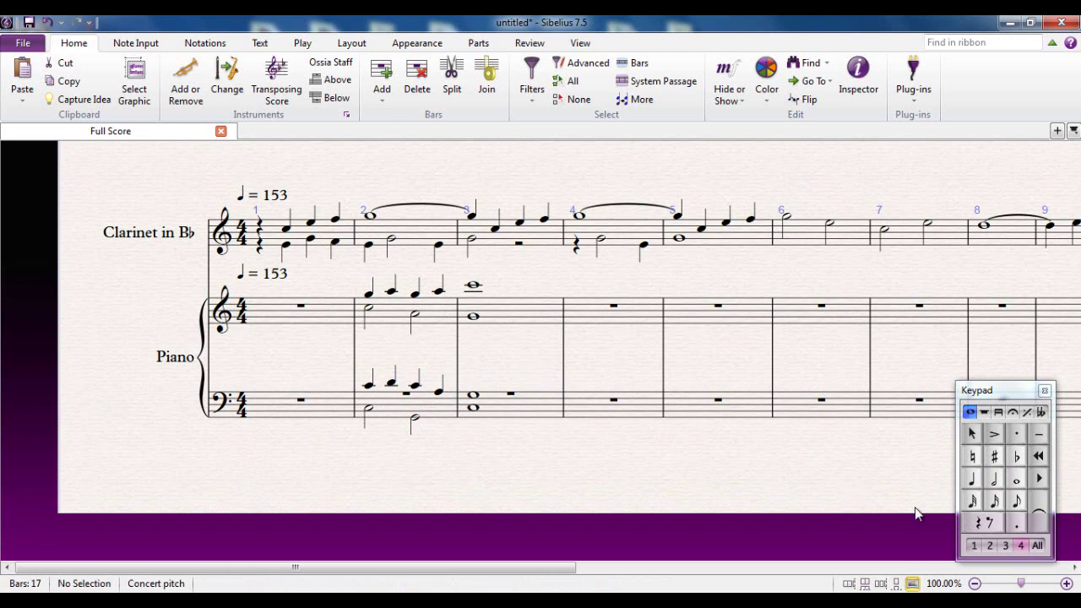
left_click(994, 479)
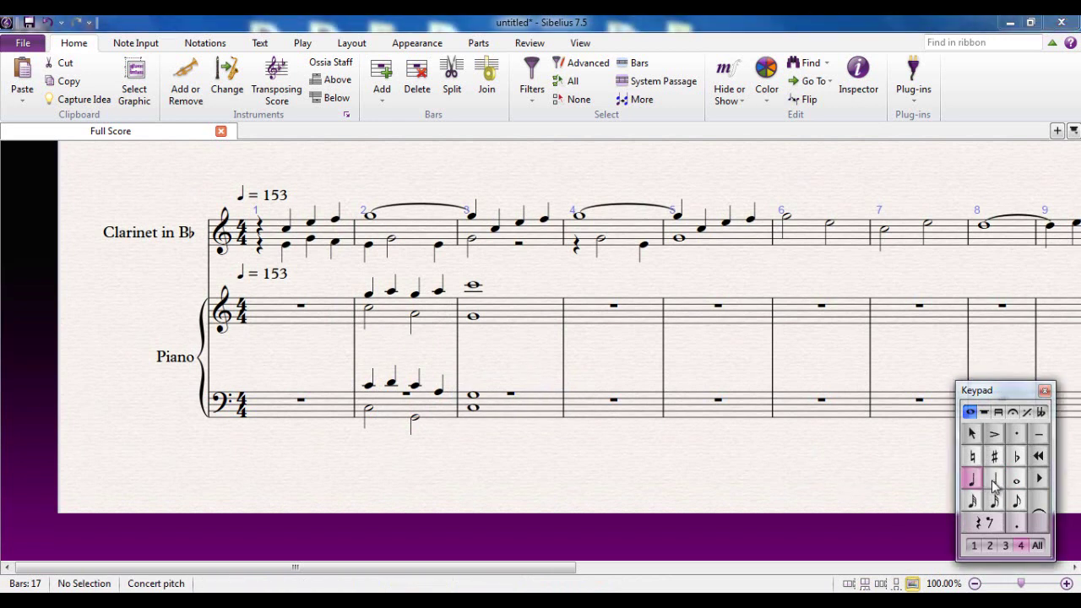
left_click(1015, 525)
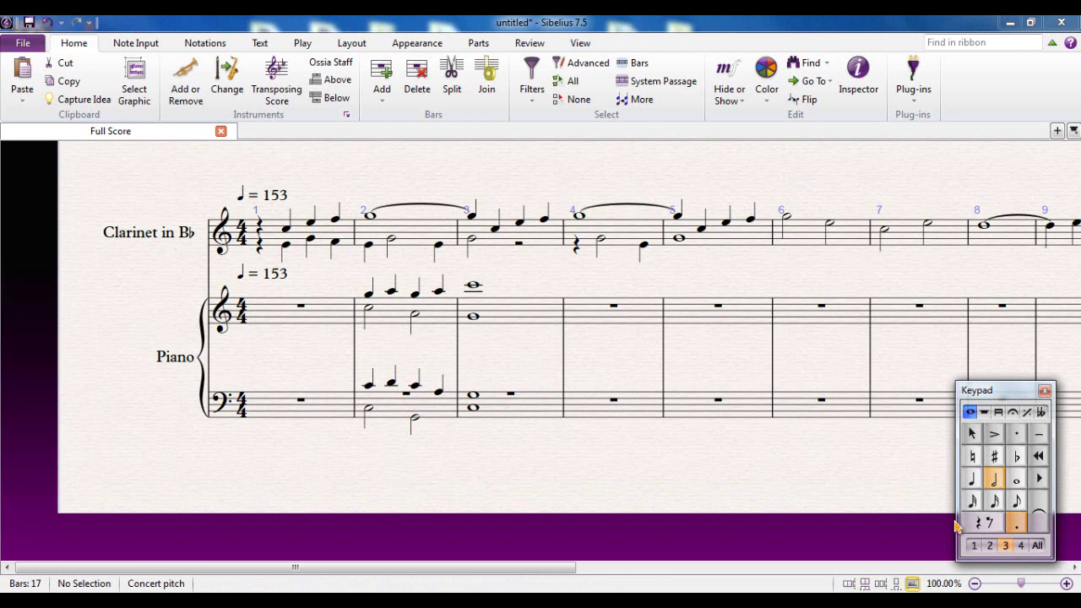
left_click(372, 326)
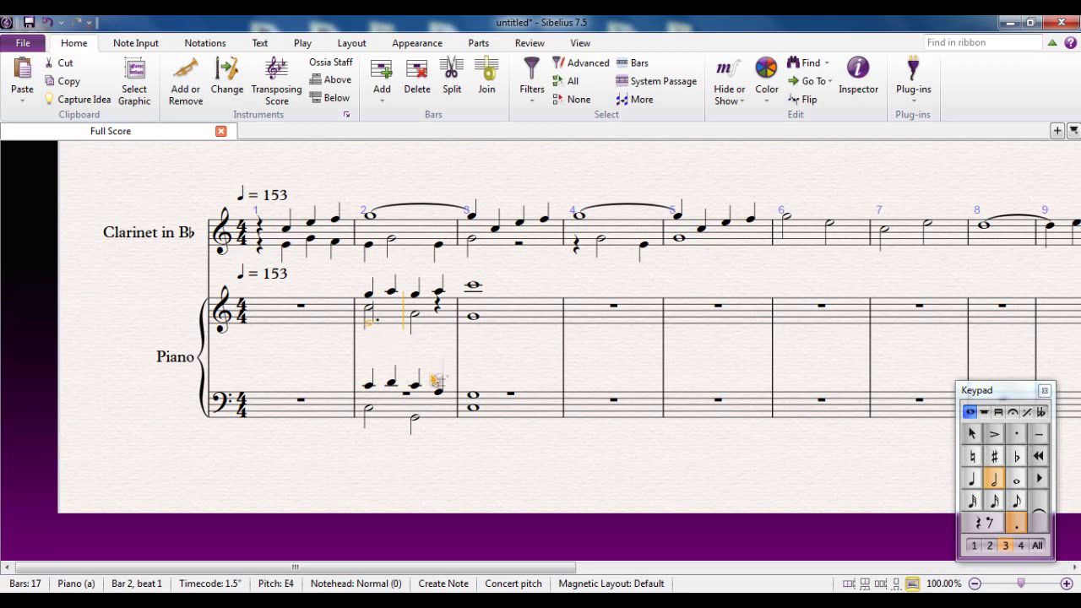
left_click(971, 478)
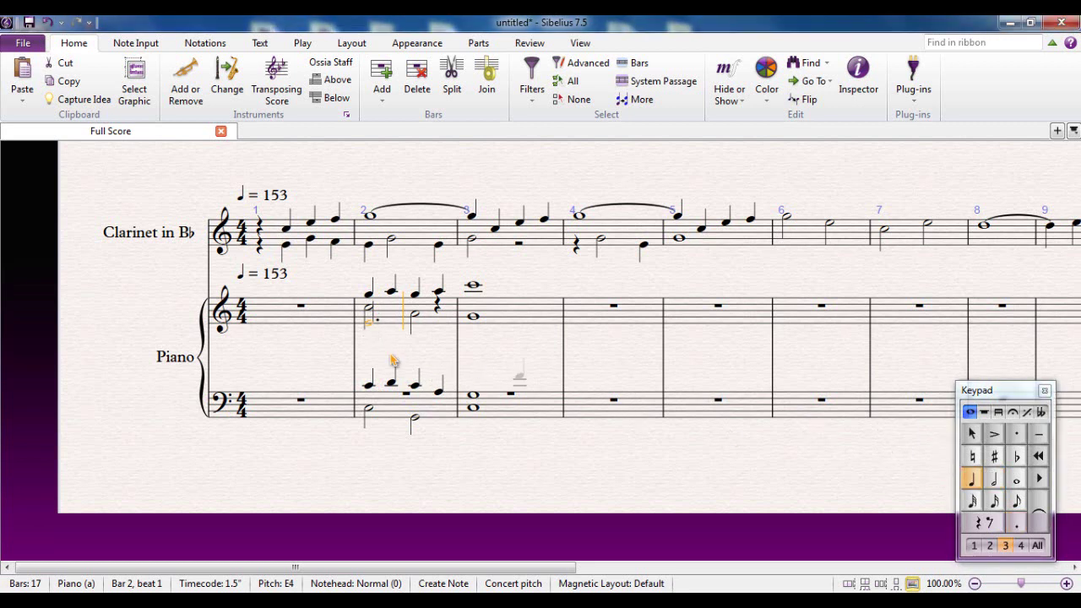
left_click(437, 322)
left_click(1015, 478)
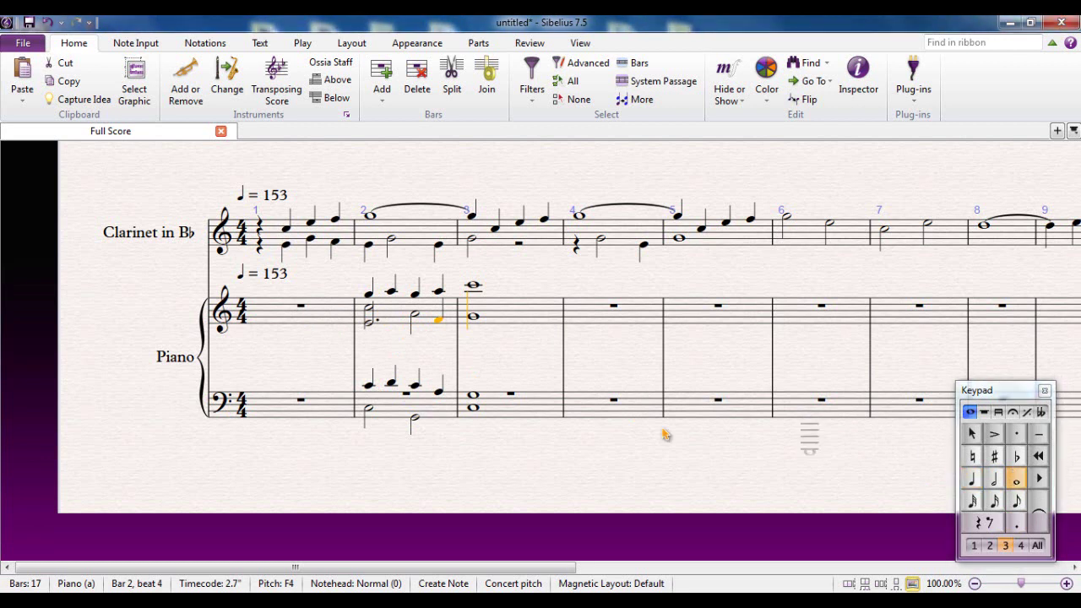
left_click(470, 322)
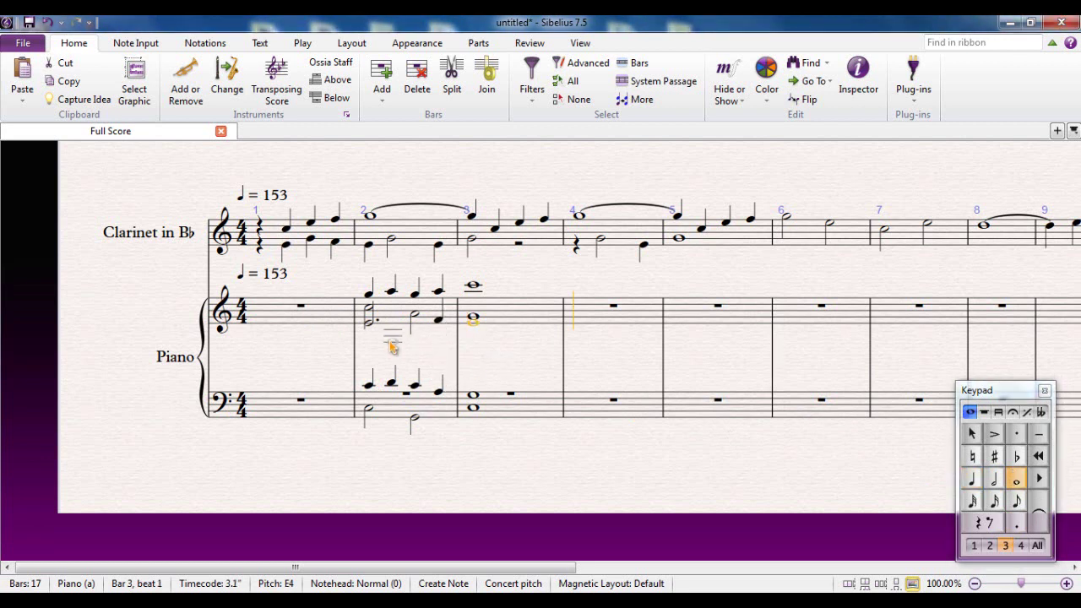
key("Escape")
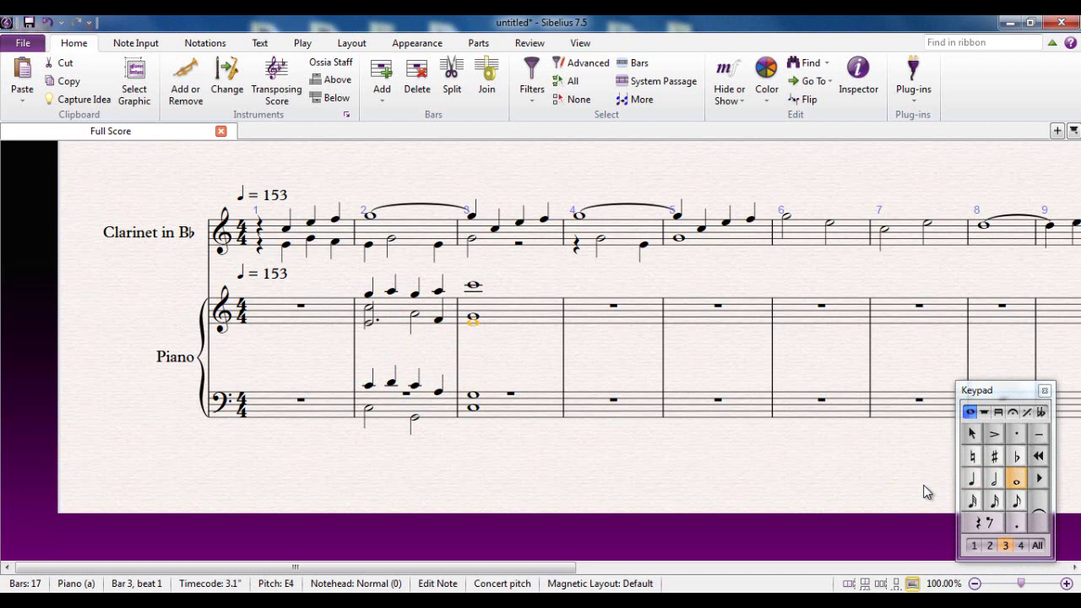
Step: In voice 4, enter half notes C4 and F4 in treble bar 2 and C4 in bar 3
key("Escape")
left_click(1020, 544)
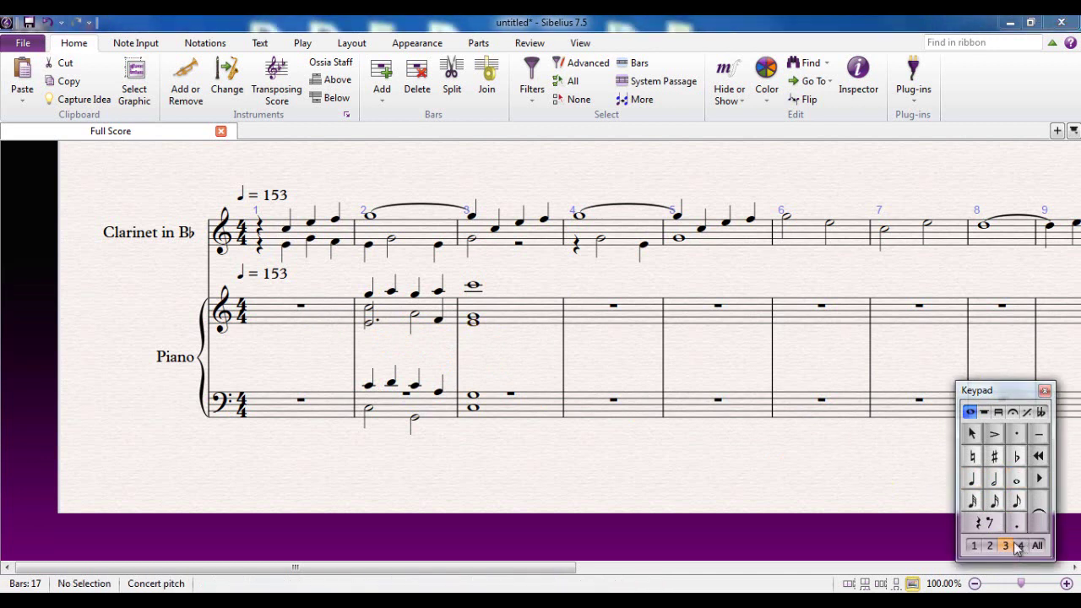
left_click(996, 486)
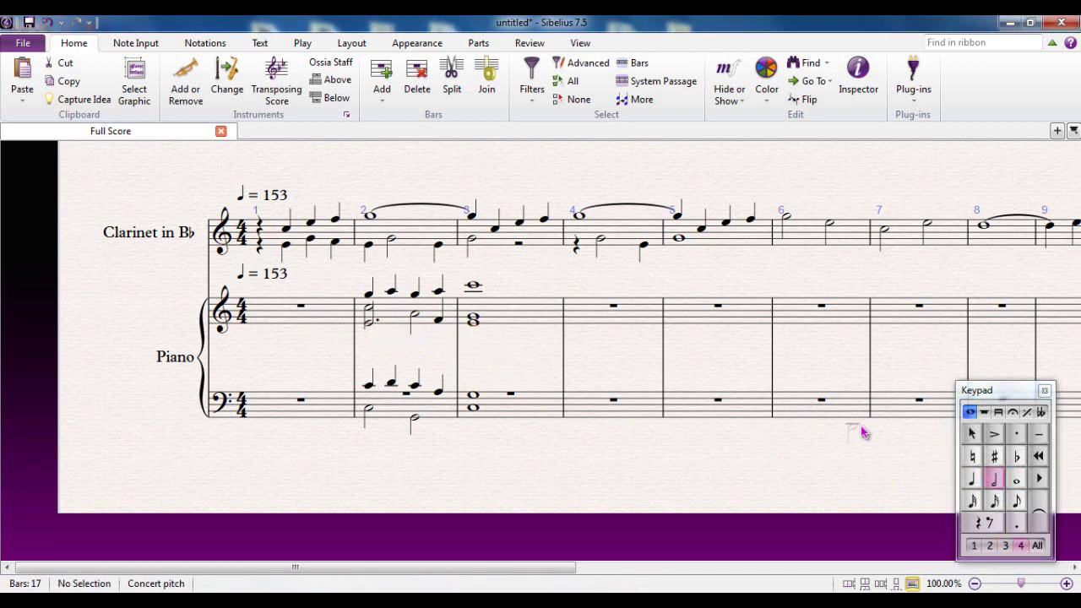
left_click(371, 332)
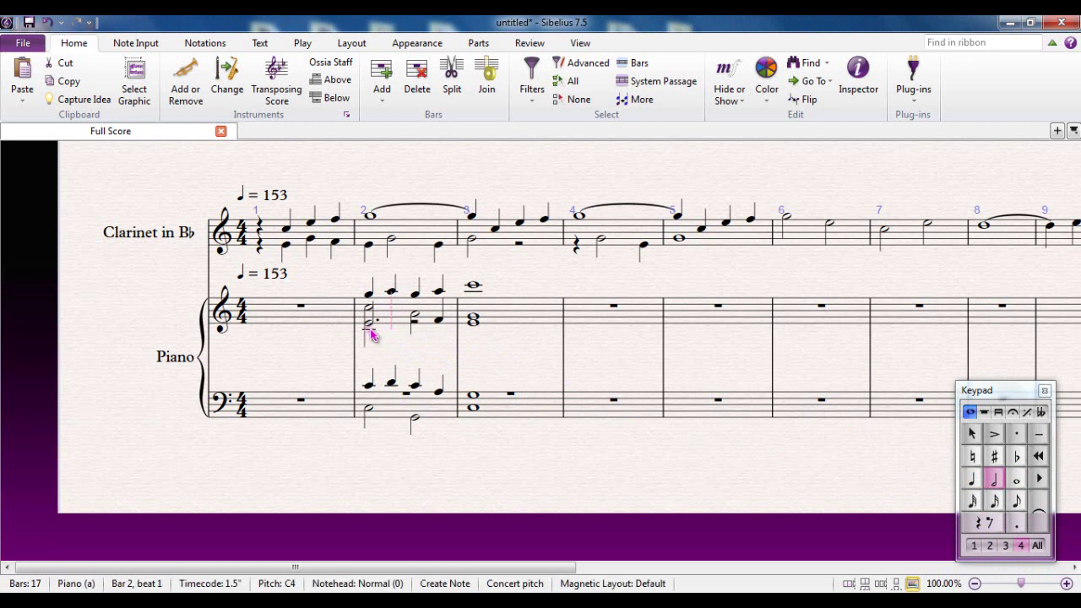
left_click(416, 319)
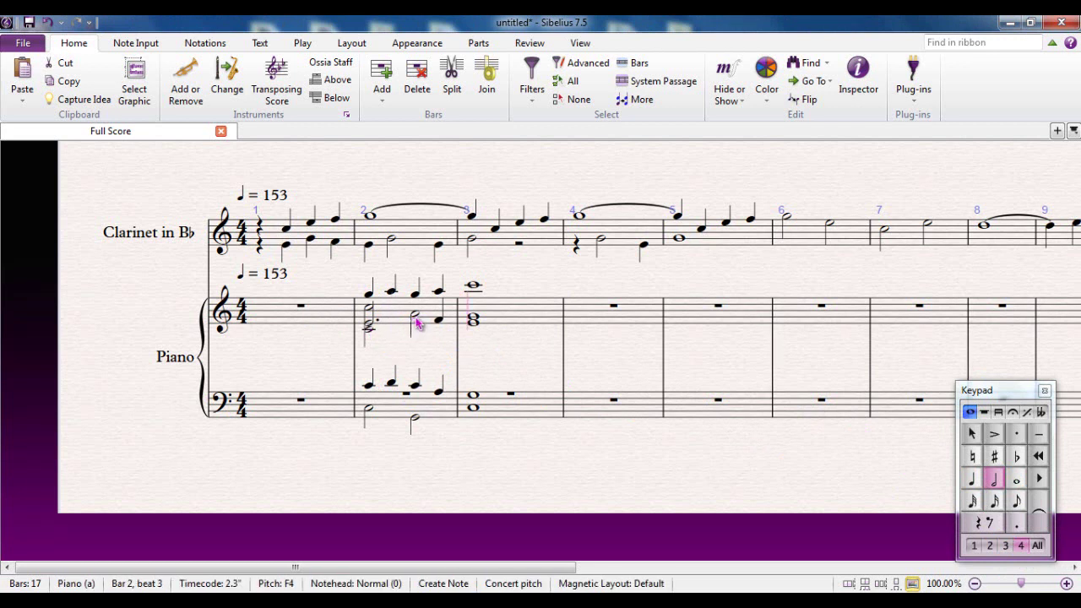
left_click(473, 333)
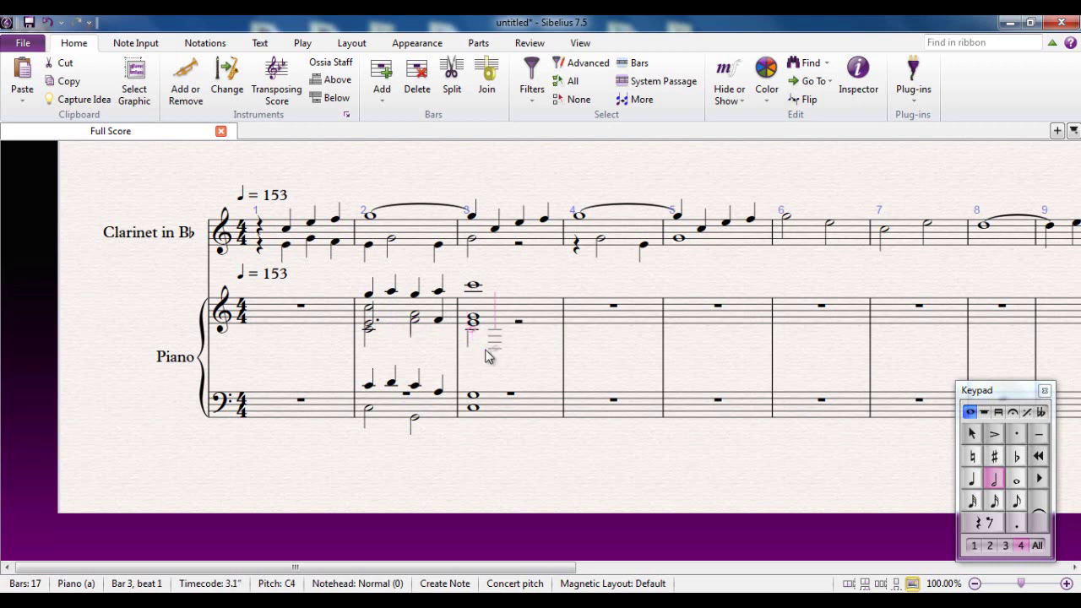
key("Escape")
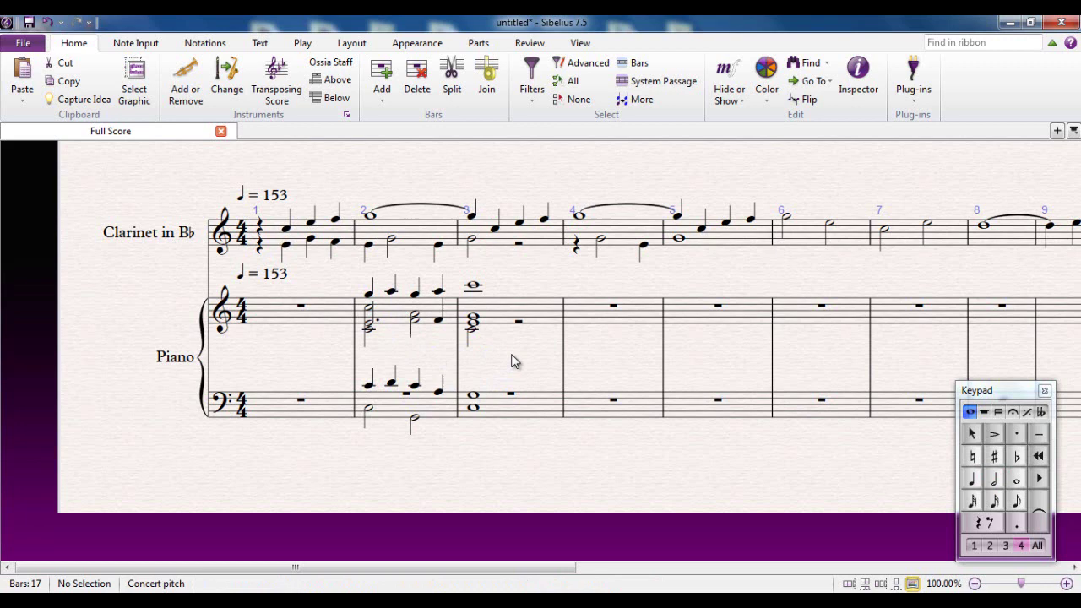
Step: Return the Keypad input voice to voice 1 now that piano bars 2–3 hold four voices
left_click_drag(511, 361, 516, 383)
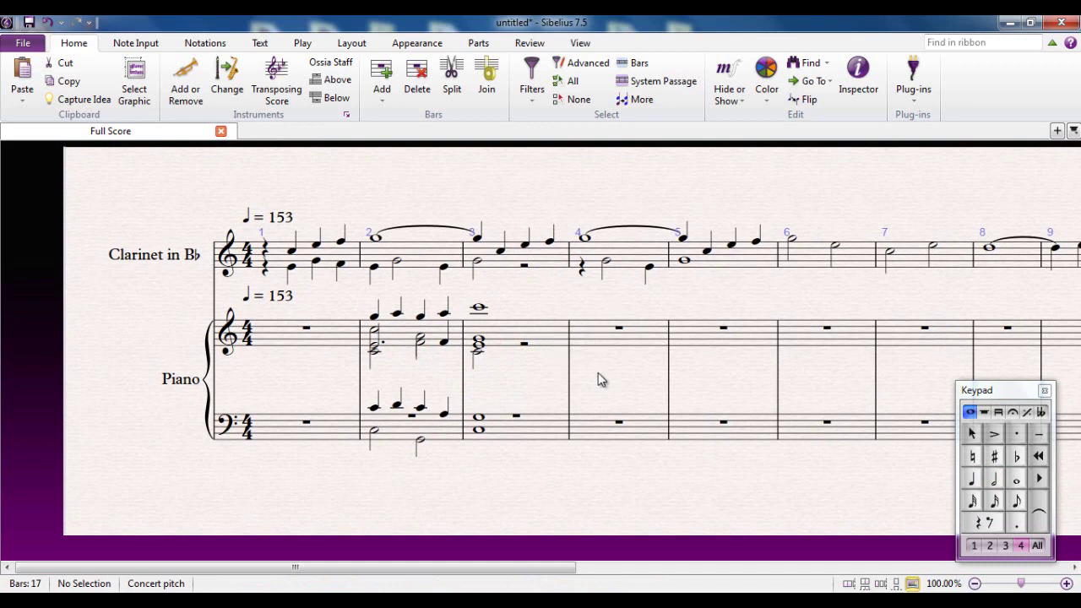
left_click(974, 545)
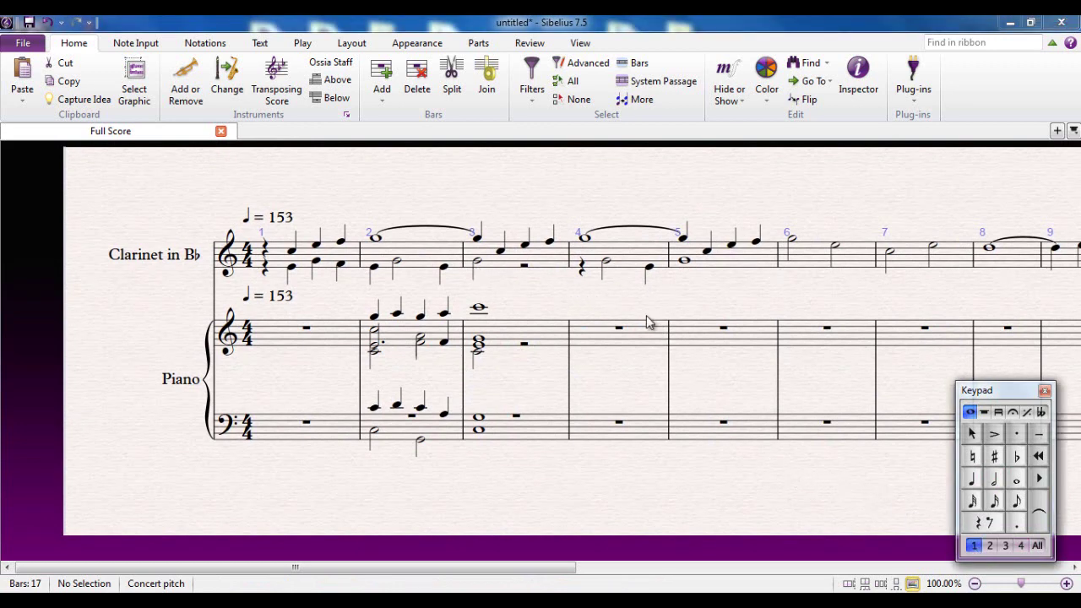
left_click_drag(711, 297, 610, 289)
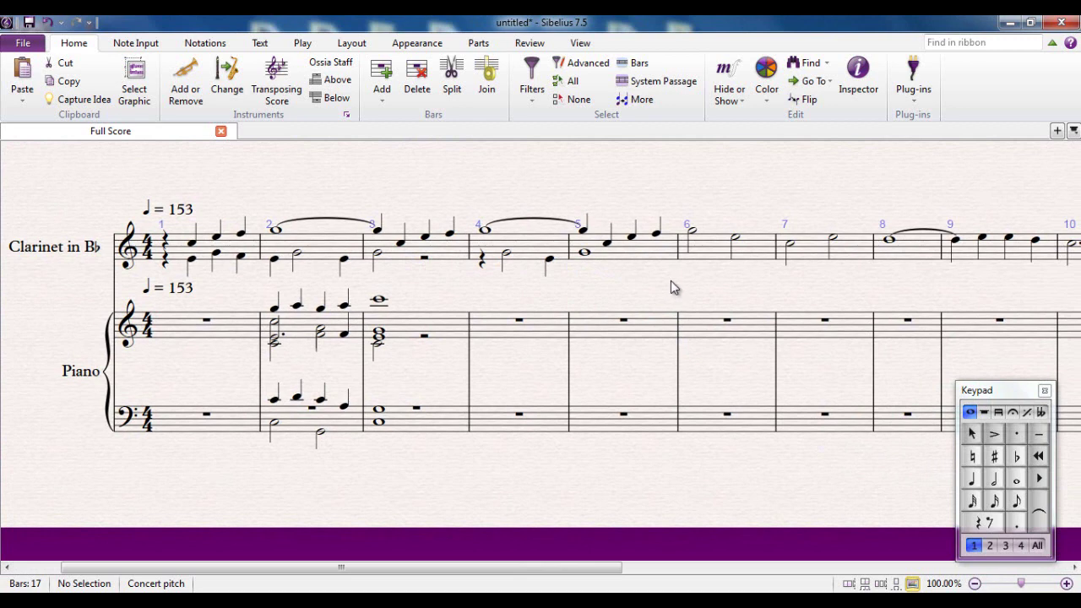
key("ctrl+shift+o")
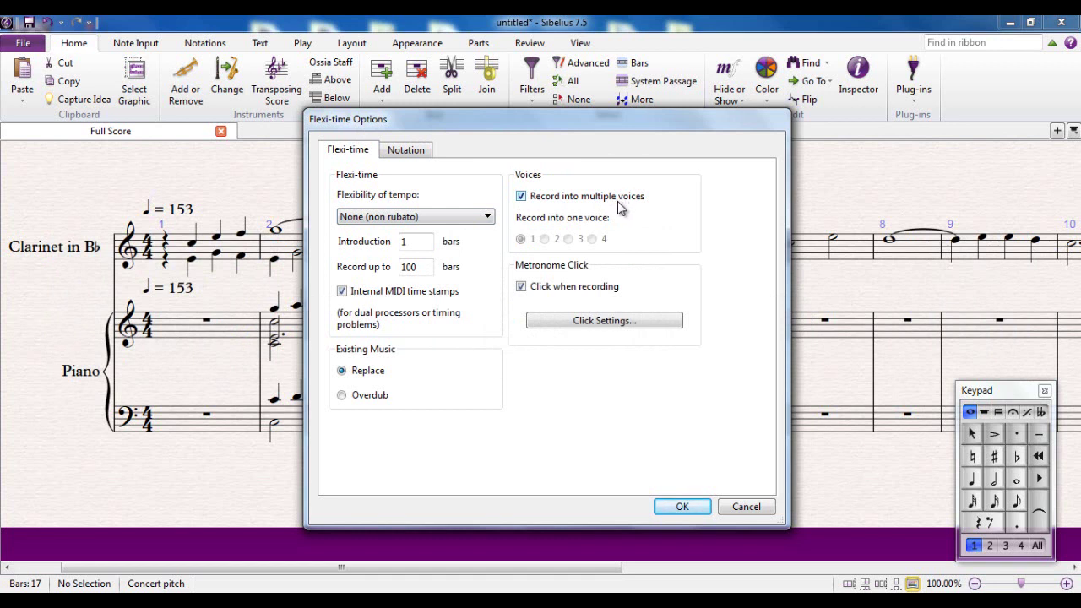
left_click(521, 196)
left_click(545, 240)
left_click_drag(559, 126, 381, 128)
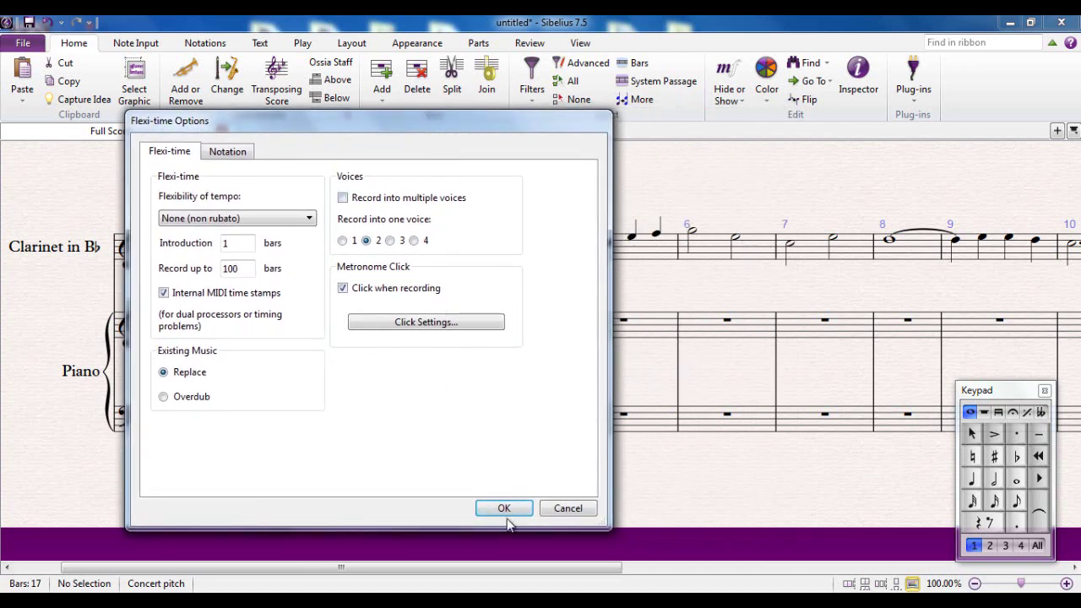
left_click(557, 509)
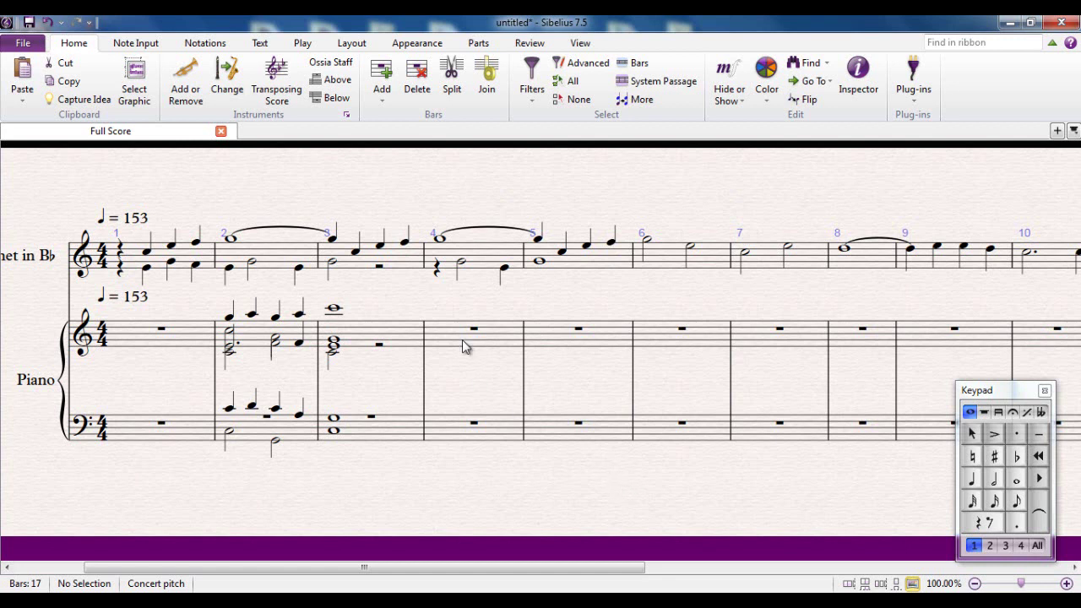
left_click(477, 251)
left_click(526, 313)
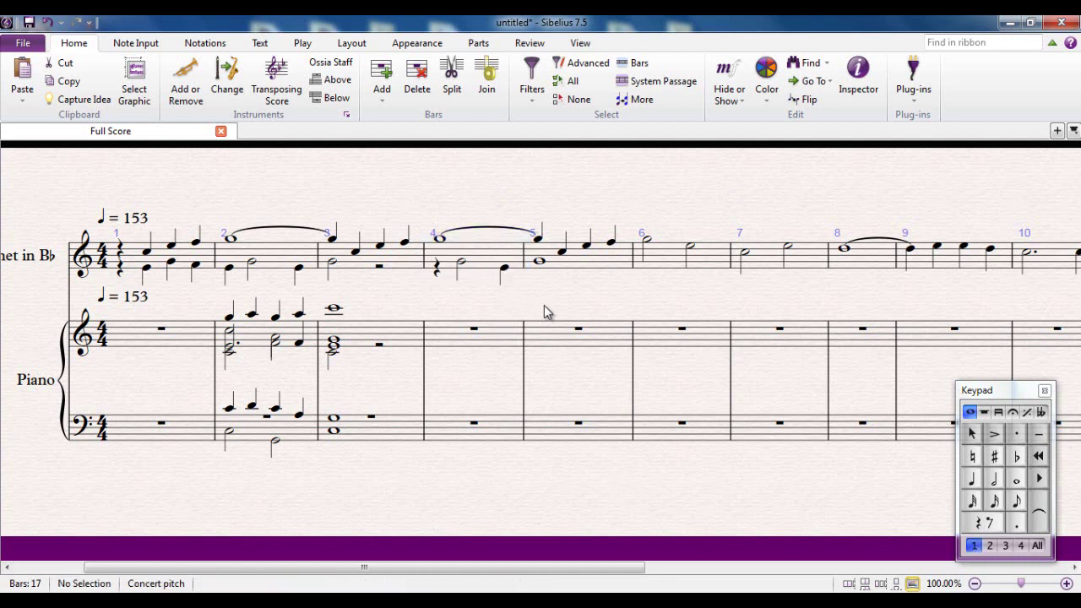